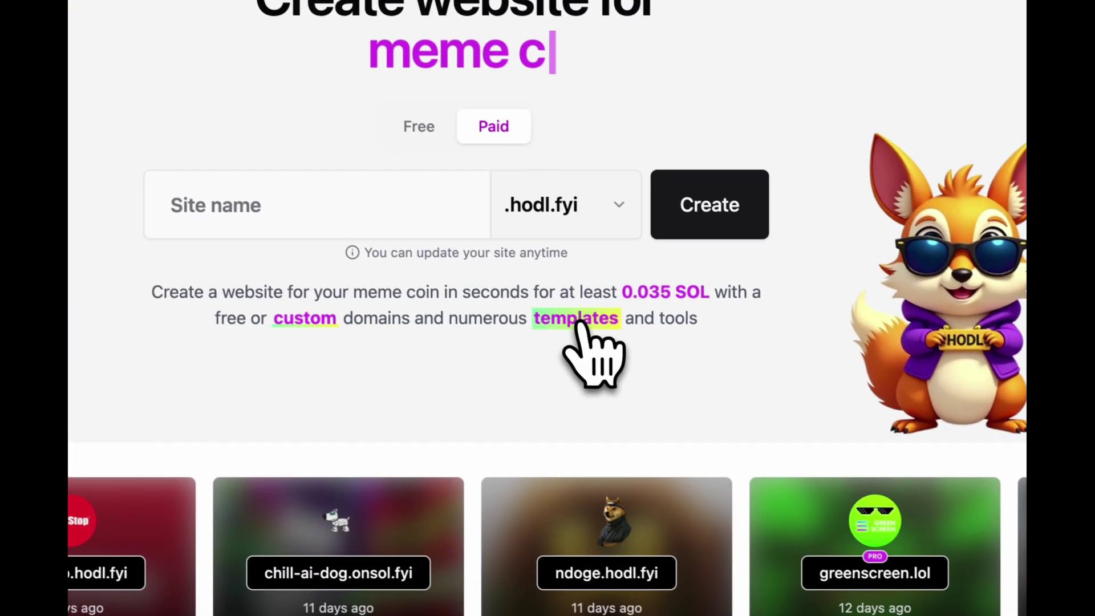
# Step: Browse the Discovery templates gallery and preview the $NDOGE NinjaDoge example site
pyautogui.click(617, 371)
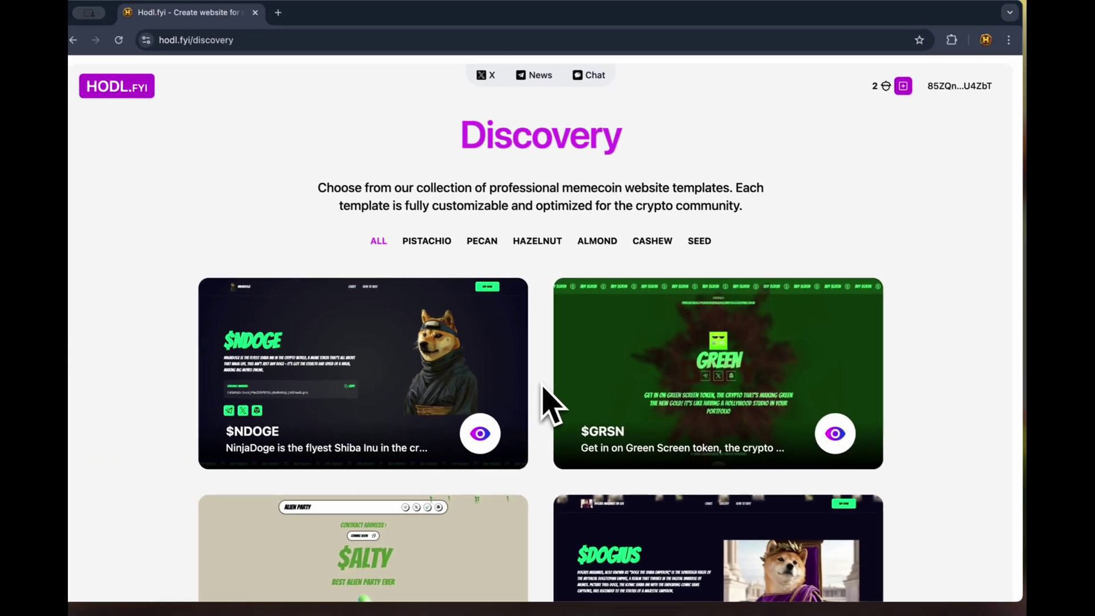
pyautogui.scroll(-4, 443, 371)
pyautogui.scroll(-10, 553, 405)
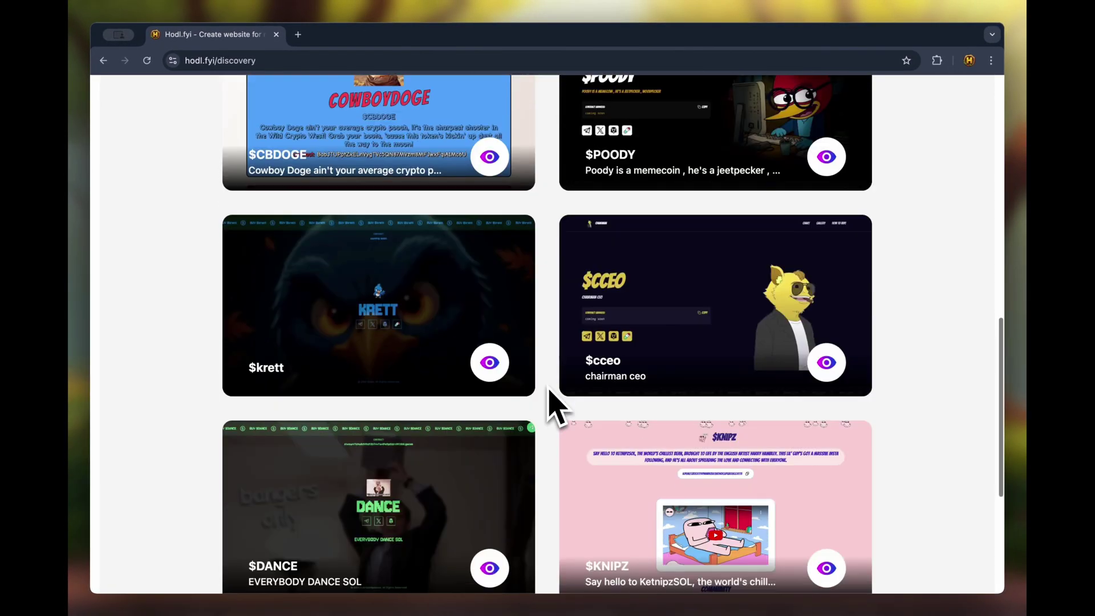
pyautogui.scroll(10, 554, 405)
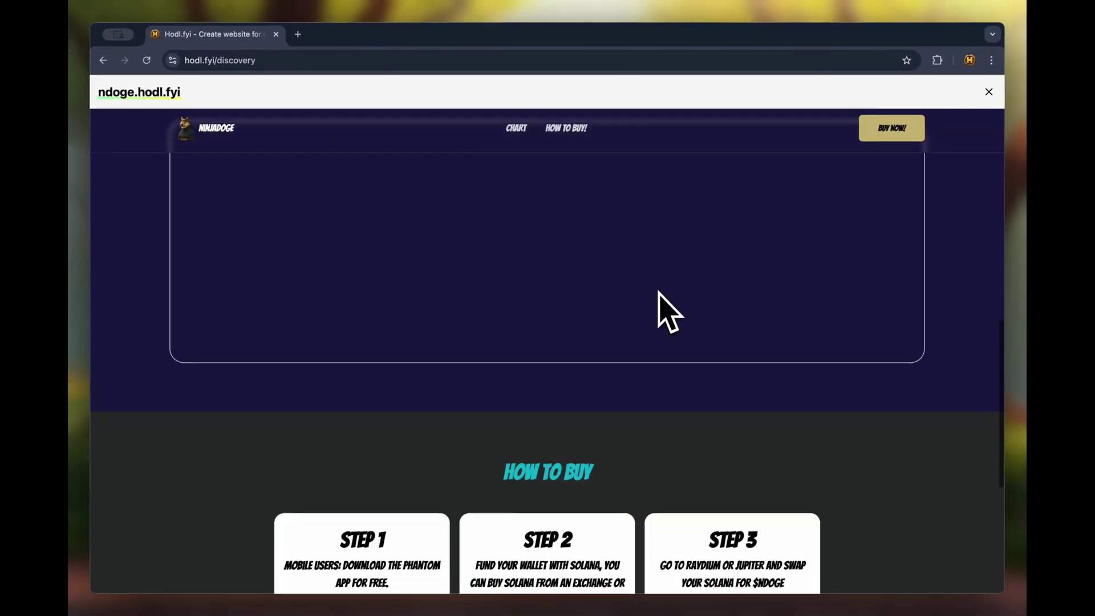
pyautogui.scroll(12, 665, 311)
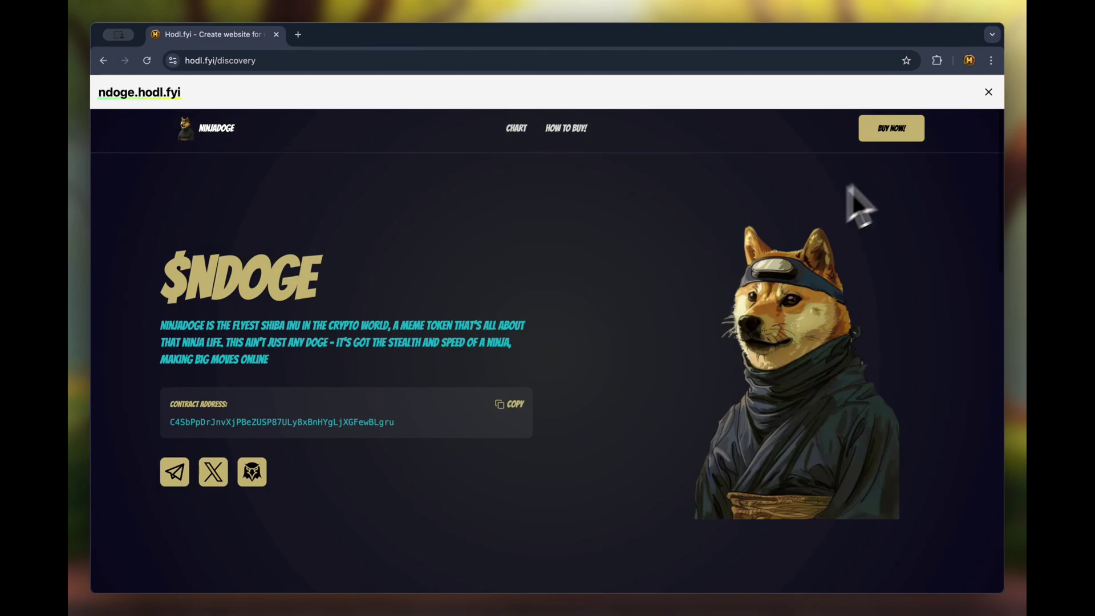
pyautogui.click(989, 92)
# Step: Preview the $GRSN Green Screen example site, then return to the home page
pyautogui.click(525, 602)
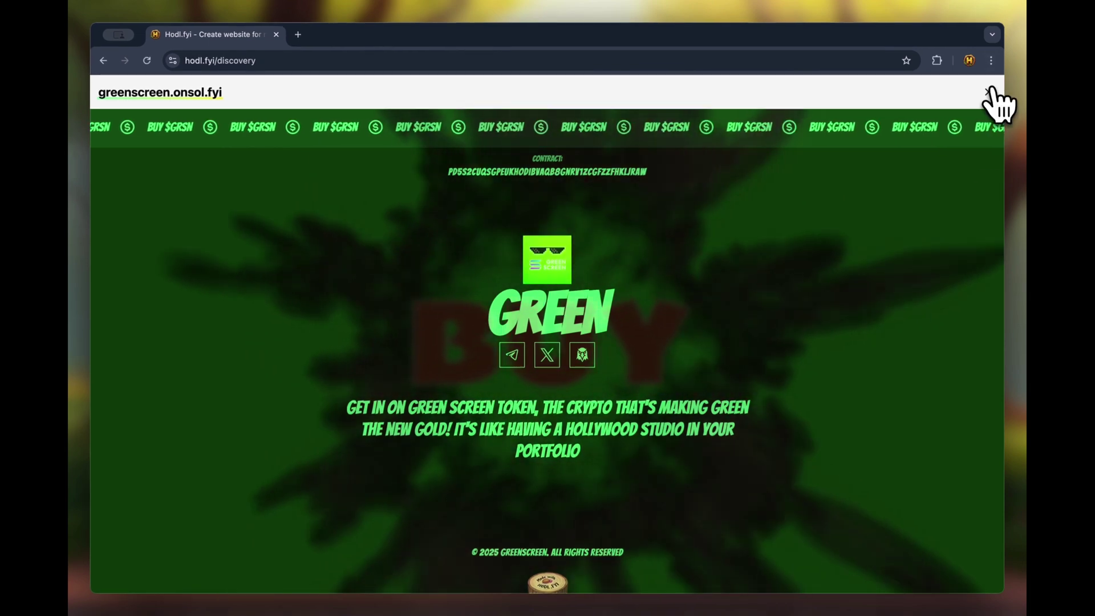
pyautogui.click(988, 92)
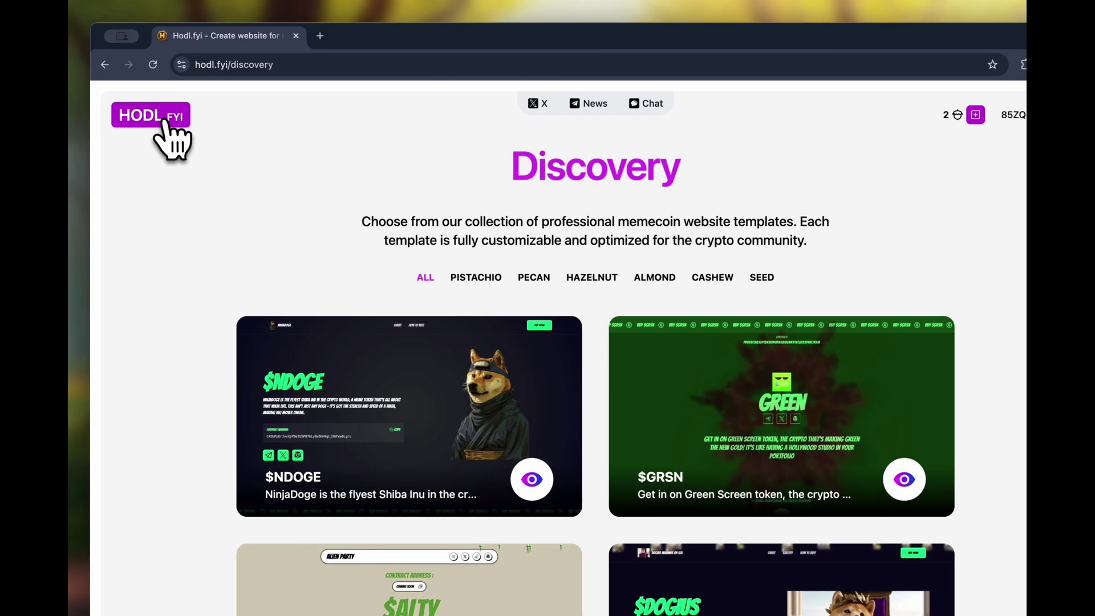
pyautogui.click(158, 116)
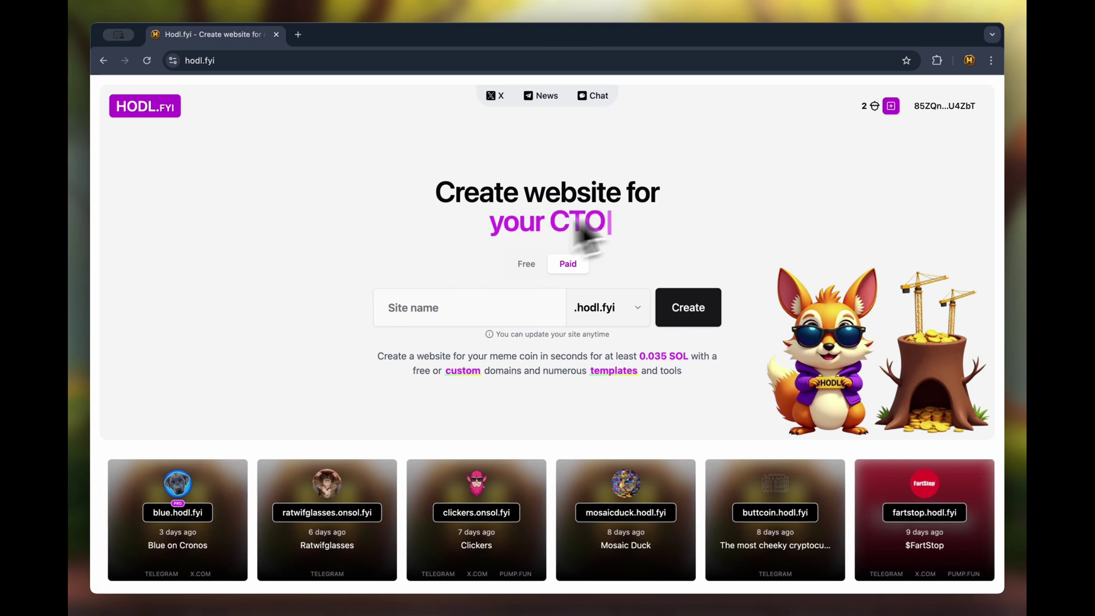
# Step: Reconnect the wallet through Phantom, approve the sign-in, and review the Buy nuts pricing
pyautogui.click(939, 107)
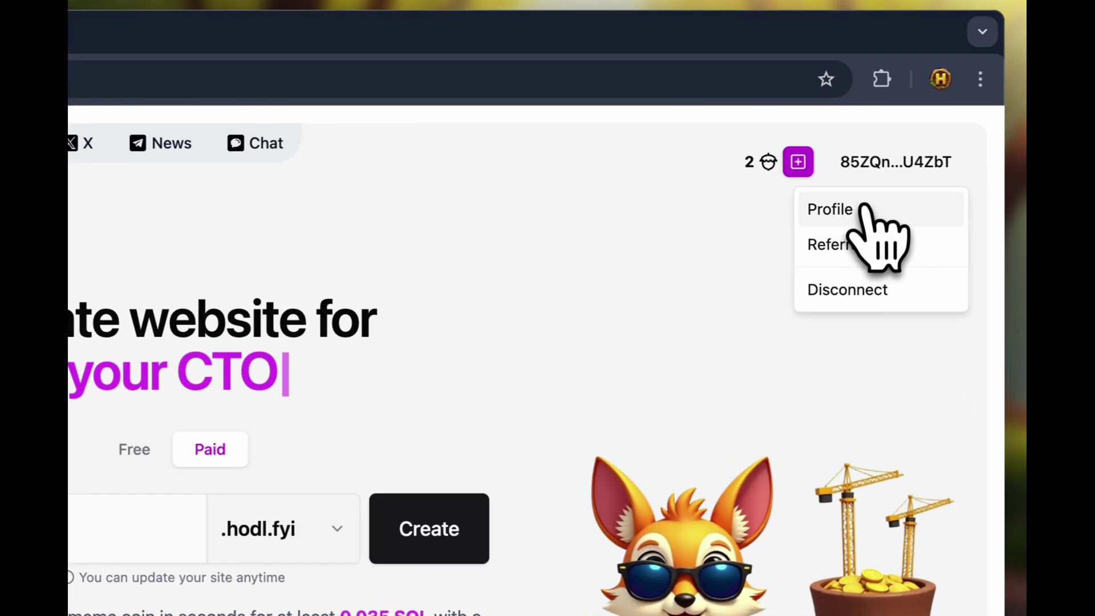
pyautogui.click(920, 175)
pyautogui.click(916, 172)
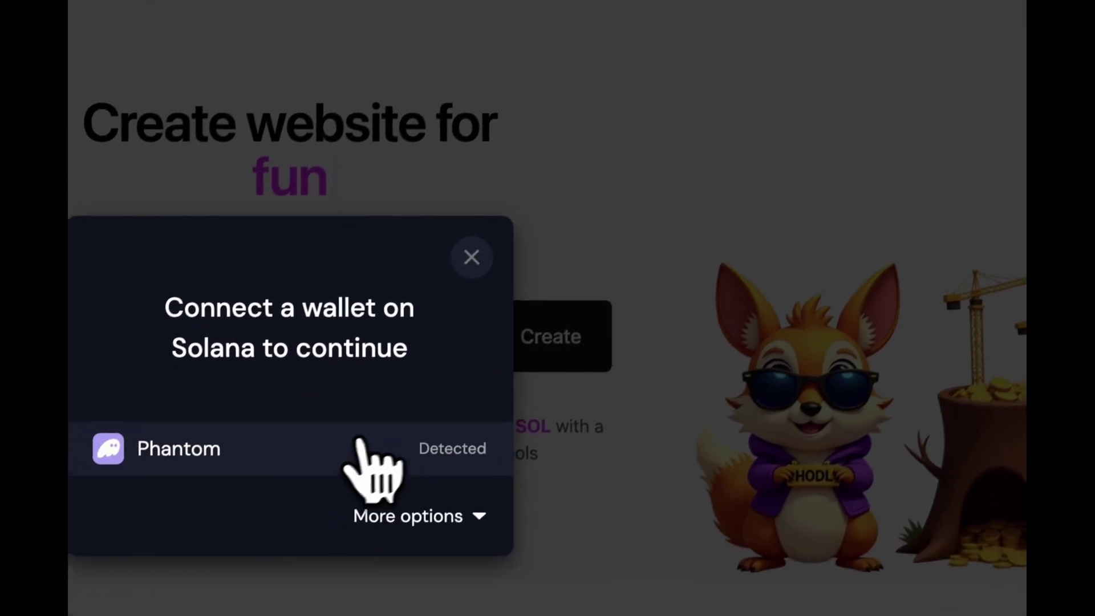
pyautogui.click(362, 449)
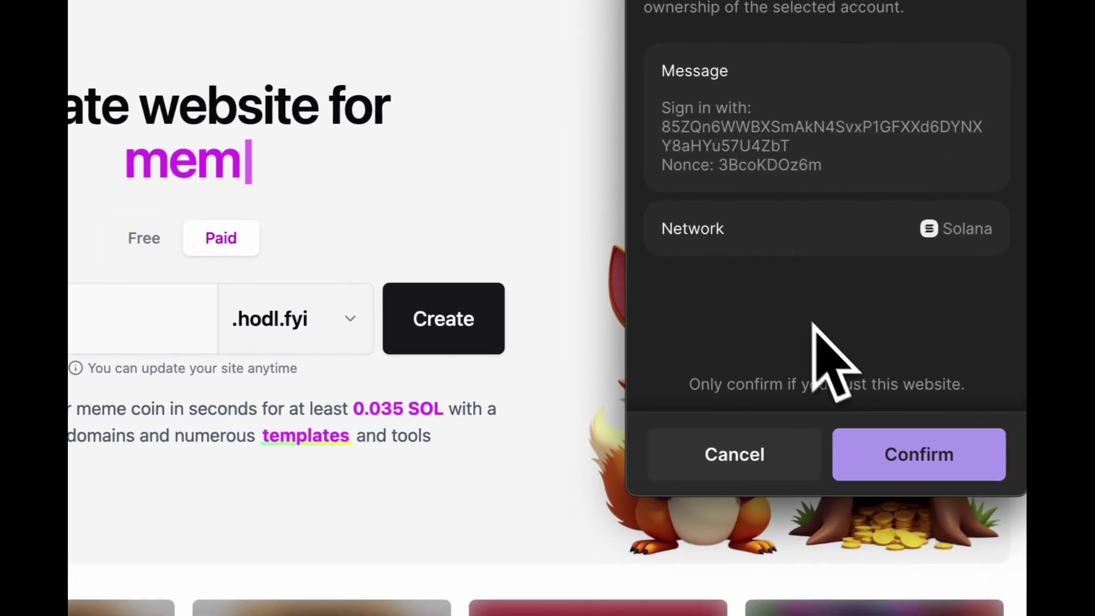
pyautogui.click(887, 452)
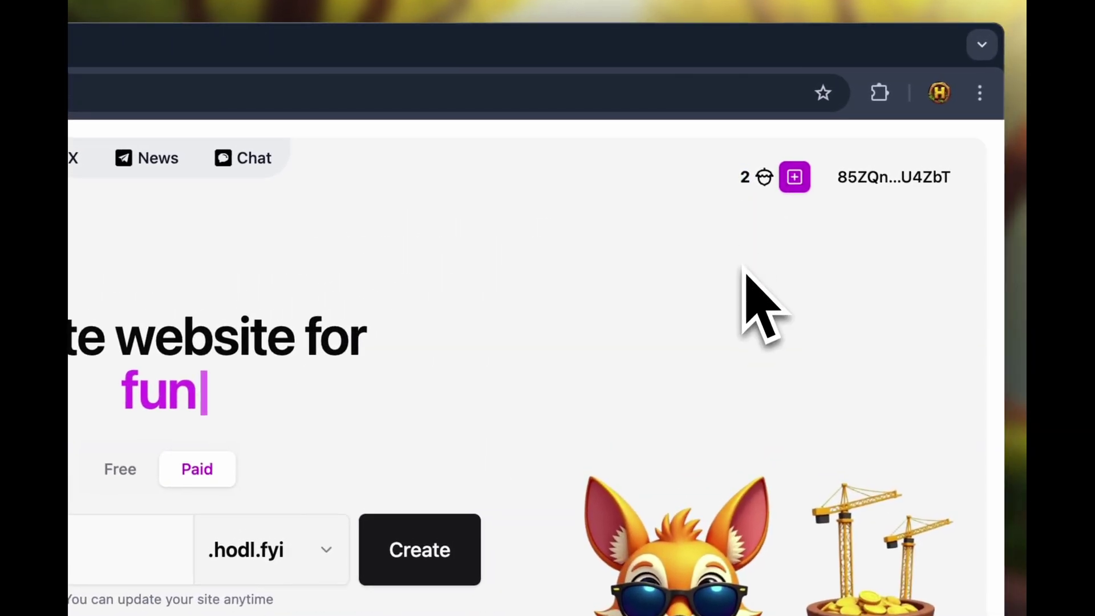
pyautogui.click(805, 176)
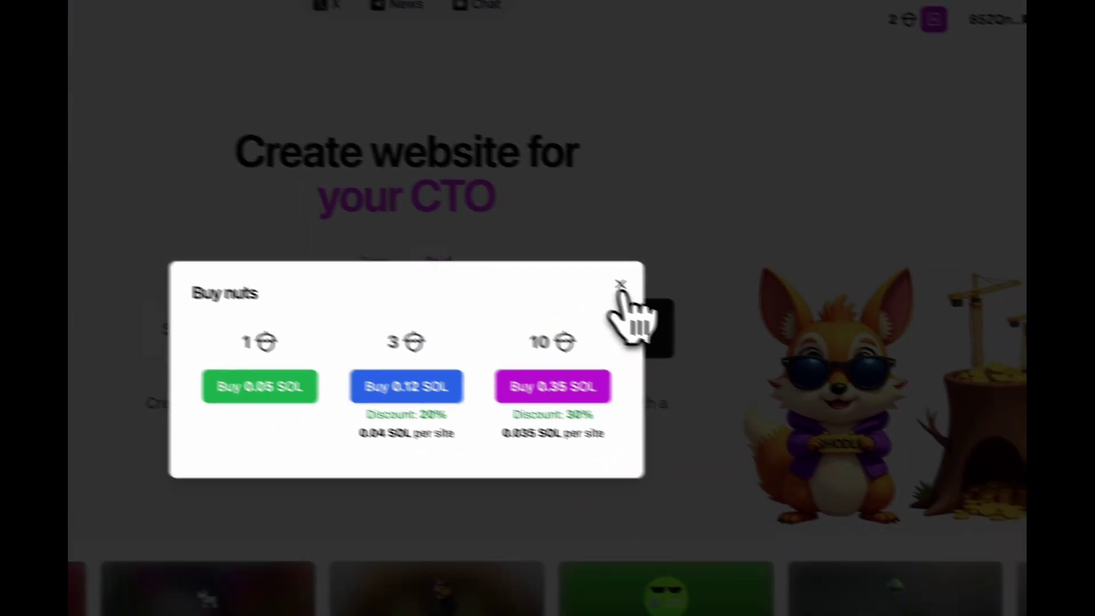
pyautogui.click(798, 310)
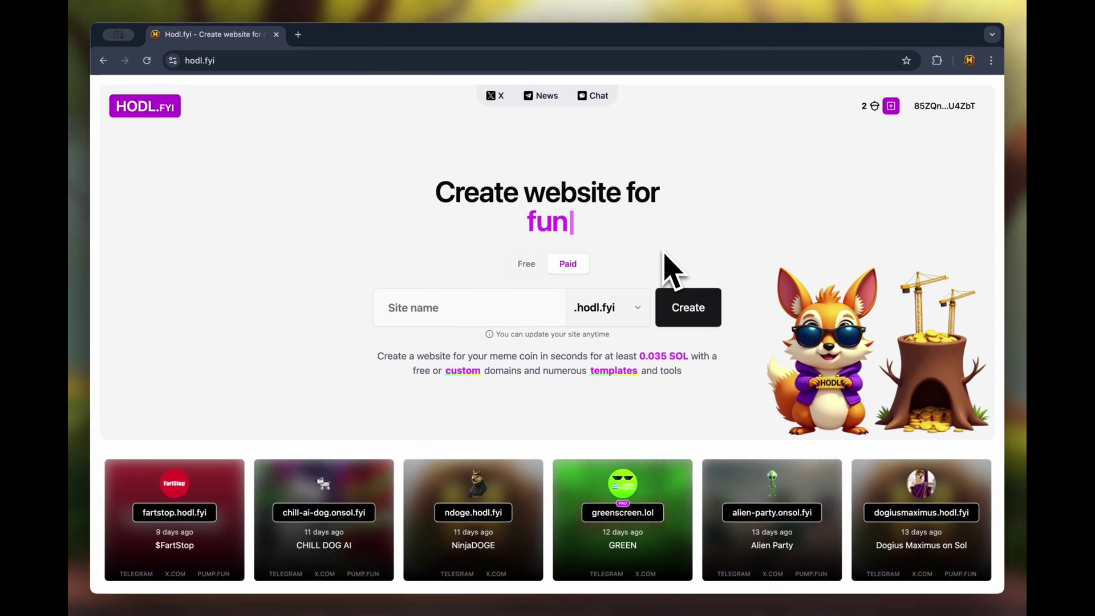
# Step: Disconnect the wallet and enter cryptopanda as the new site name
pyautogui.click(941, 107)
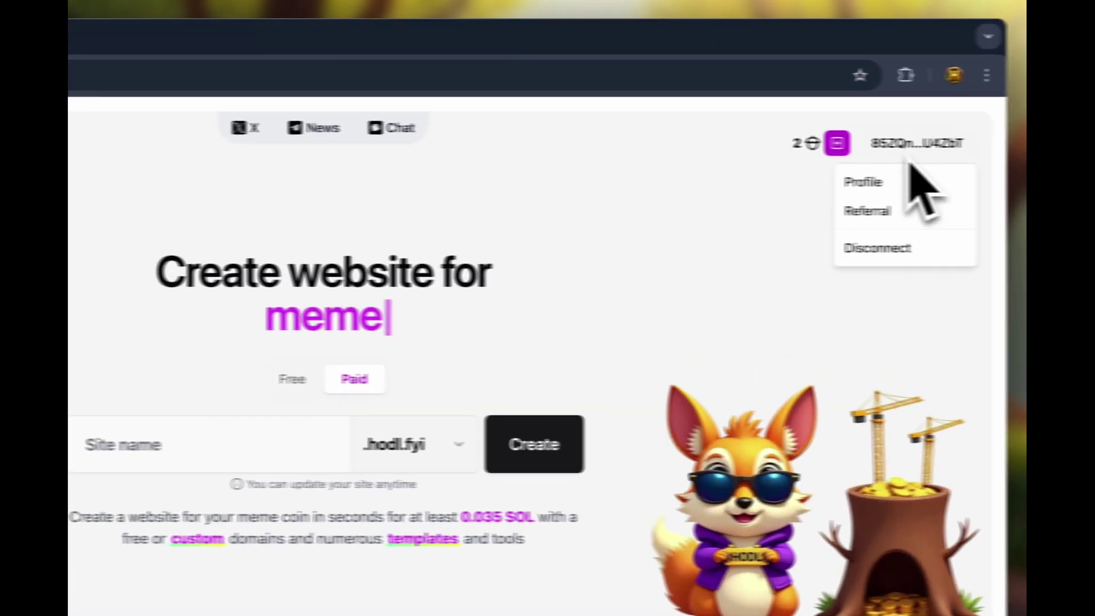
pyautogui.click(932, 173)
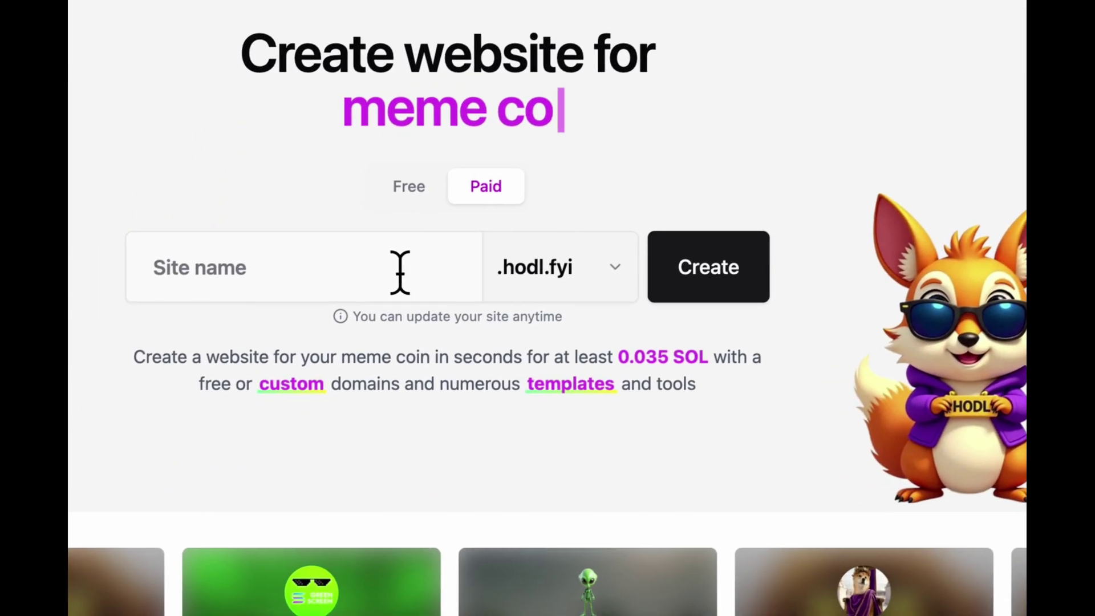
pyautogui.click(404, 254)
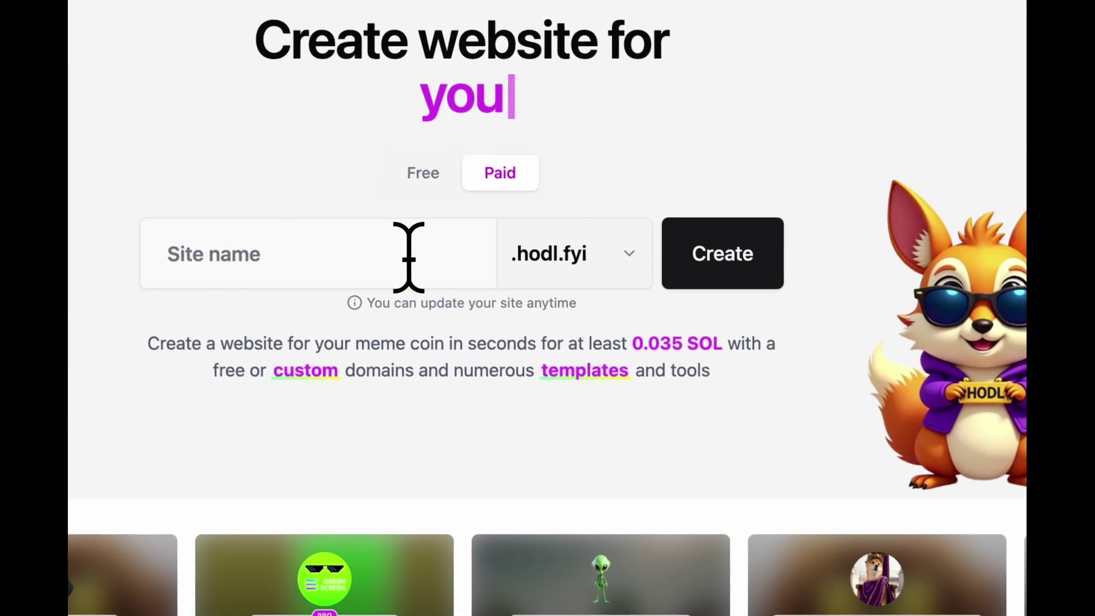
pyautogui.write('cryptopanda')
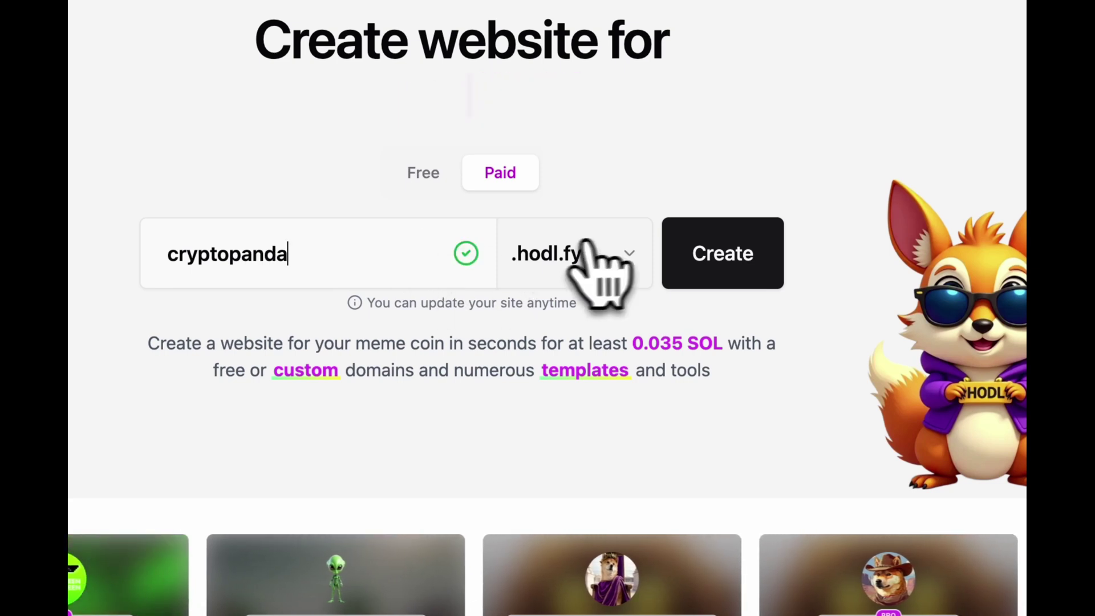
# Step: Set the domain ending to .hodl.fyi, after briefly picking .onsol.fyi, and create the site
pyautogui.click(628, 254)
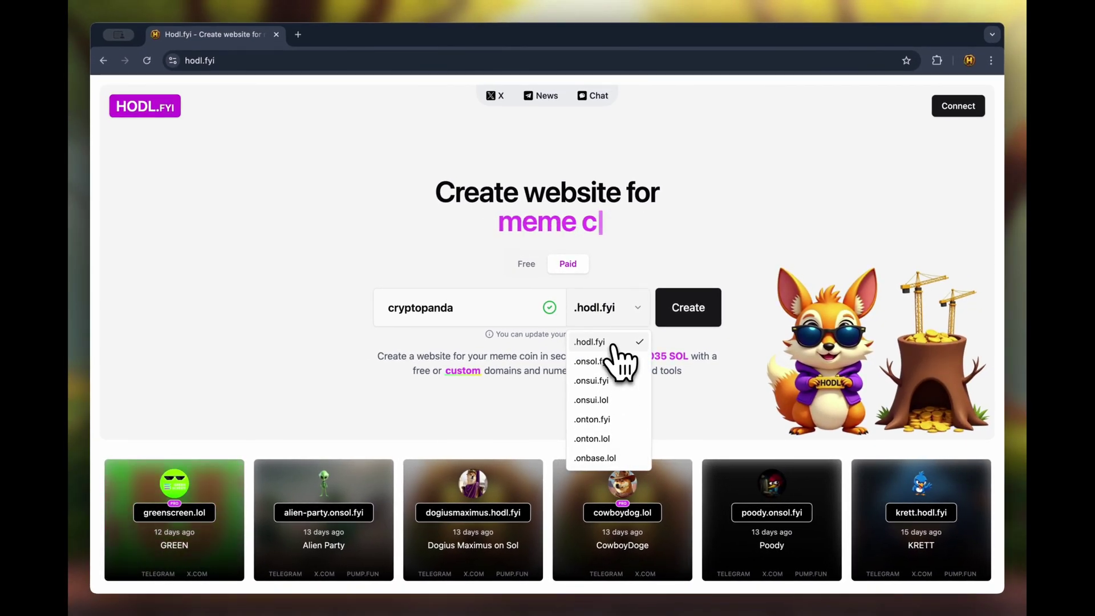
pyautogui.click(616, 360)
pyautogui.click(615, 322)
pyautogui.click(615, 342)
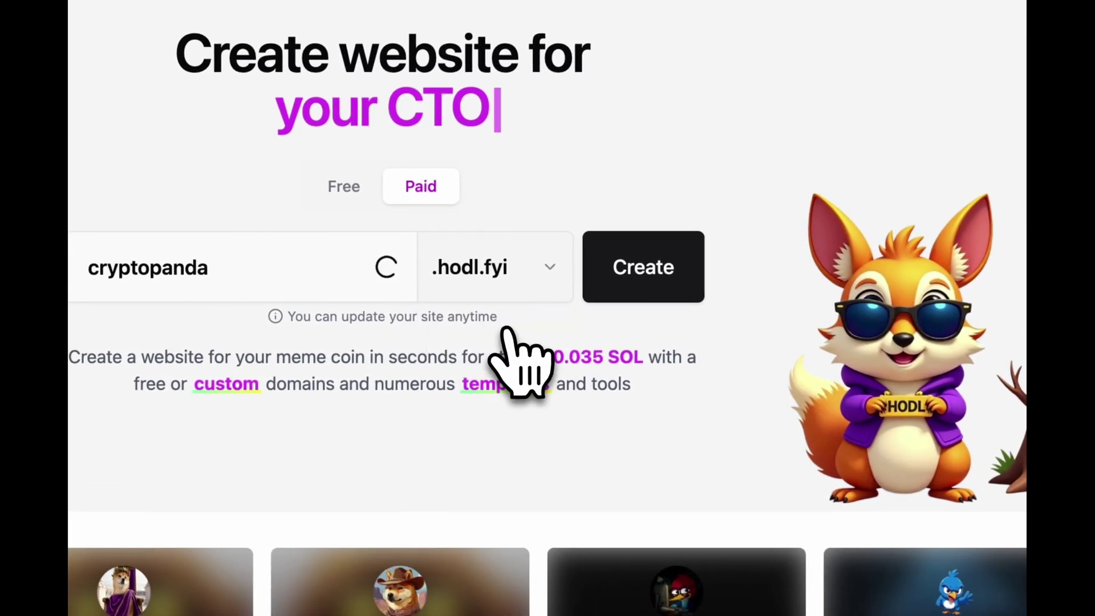
pyautogui.click(624, 278)
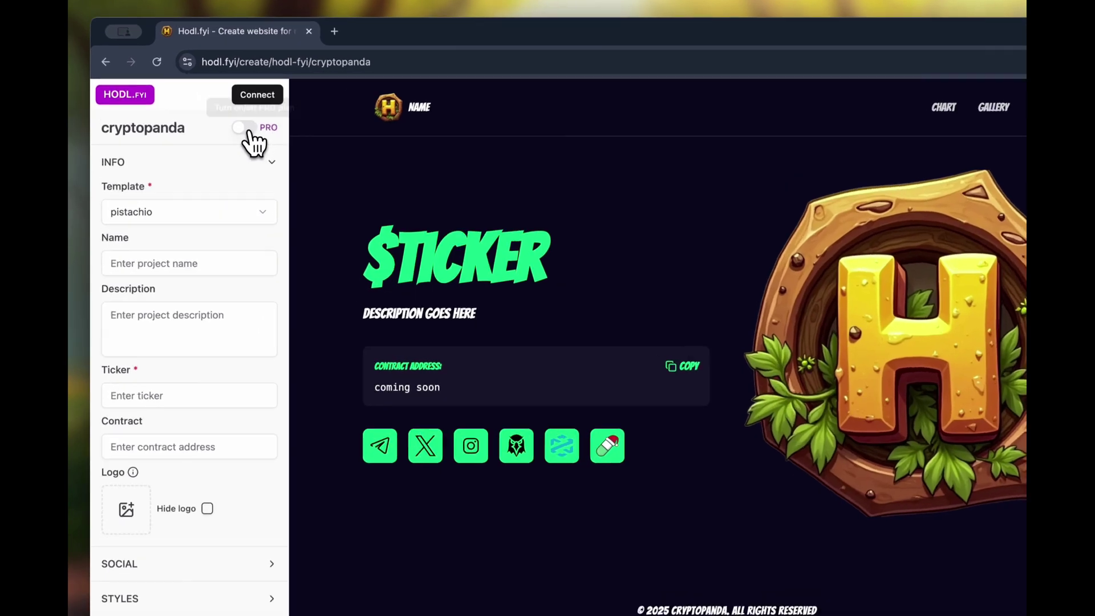
# Step: Turn on PRO options to hide the Made with Hodl.fyi label, then turn PRO off
pyautogui.click(221, 116)
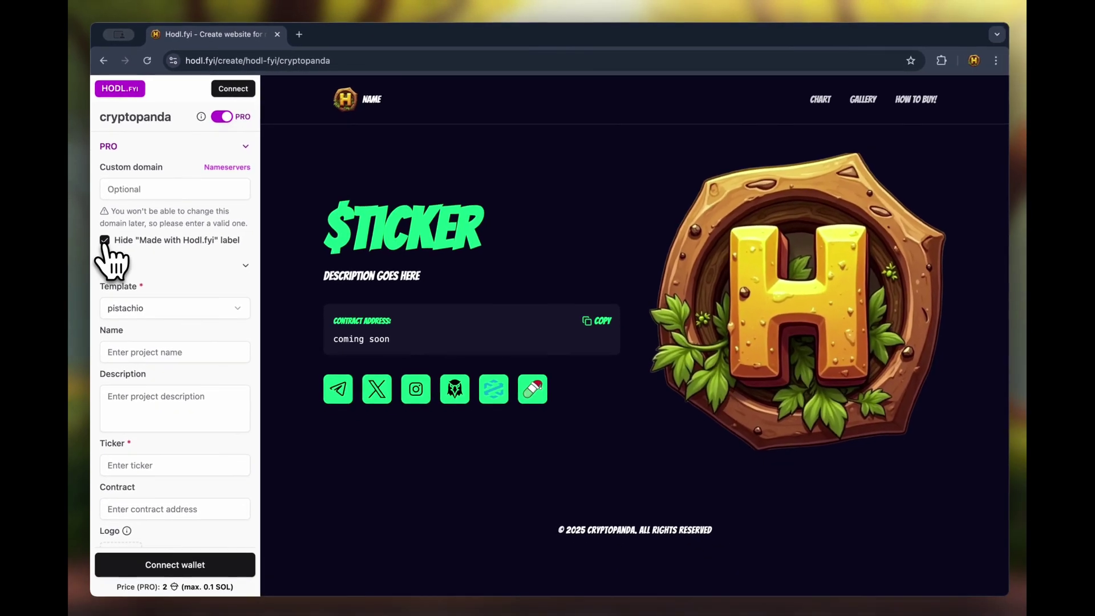
pyautogui.click(117, 397)
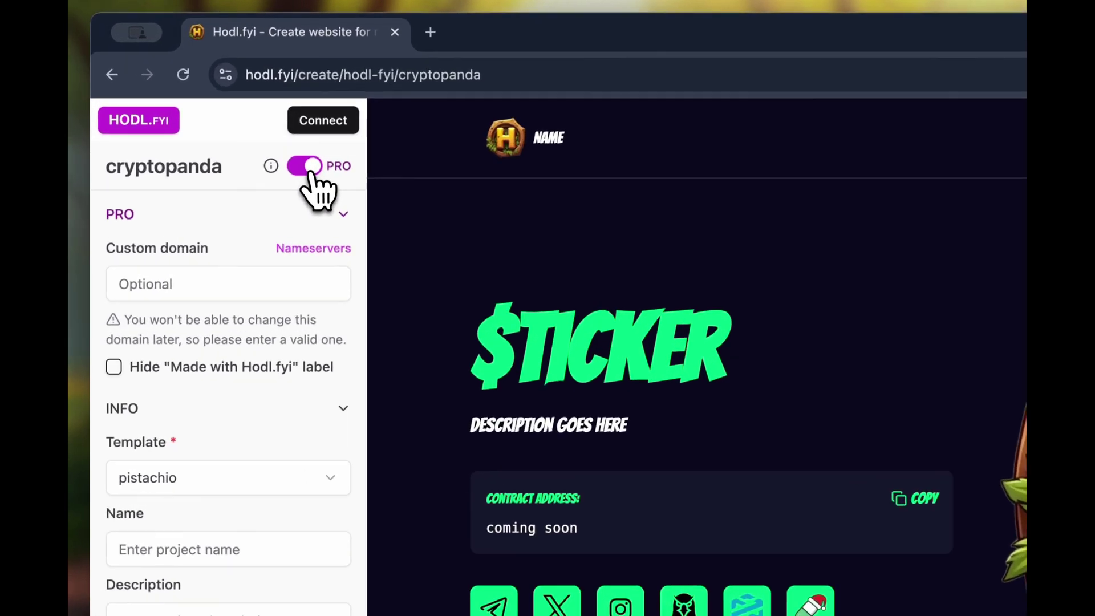
pyautogui.click(222, 117)
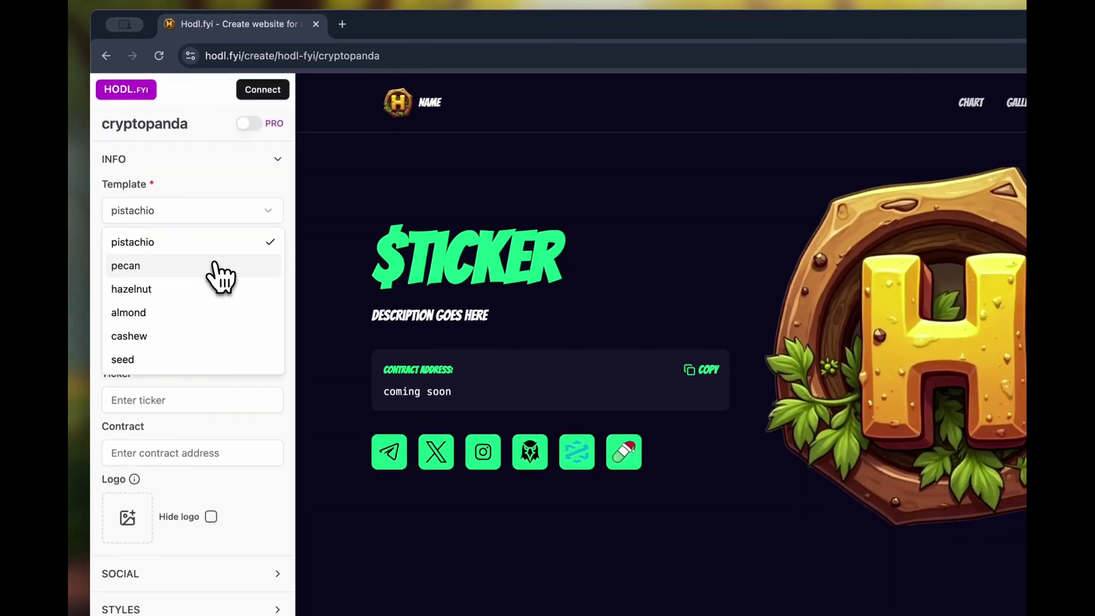
# Step: Try the pecan, hazelnut and almond site templates
pyautogui.click(289, 400)
pyautogui.click(304, 316)
pyautogui.click(217, 261)
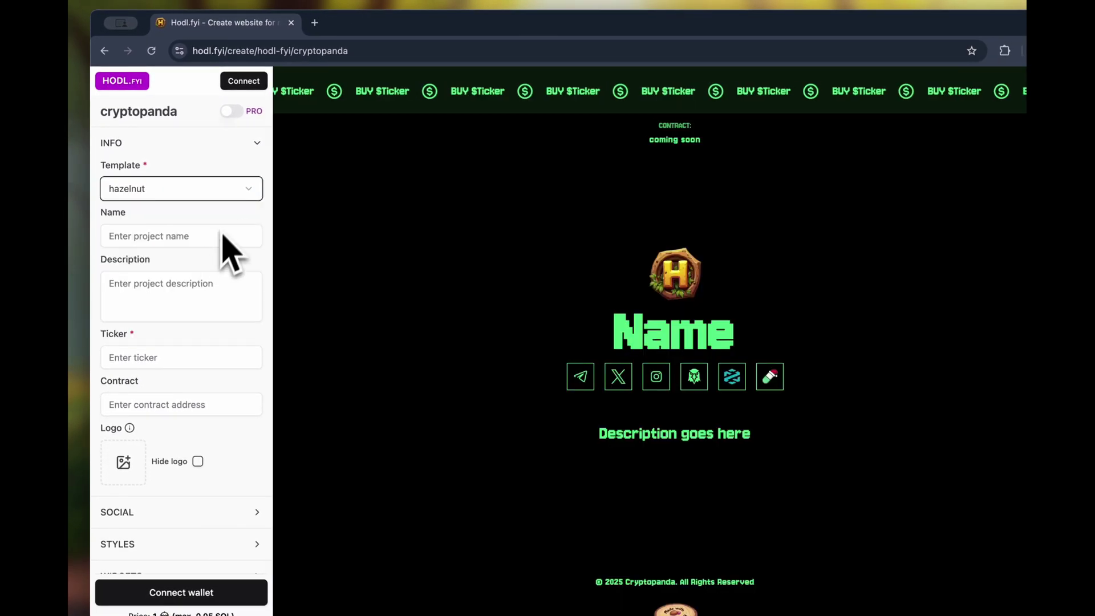
pyautogui.click(231, 194)
pyautogui.click(221, 279)
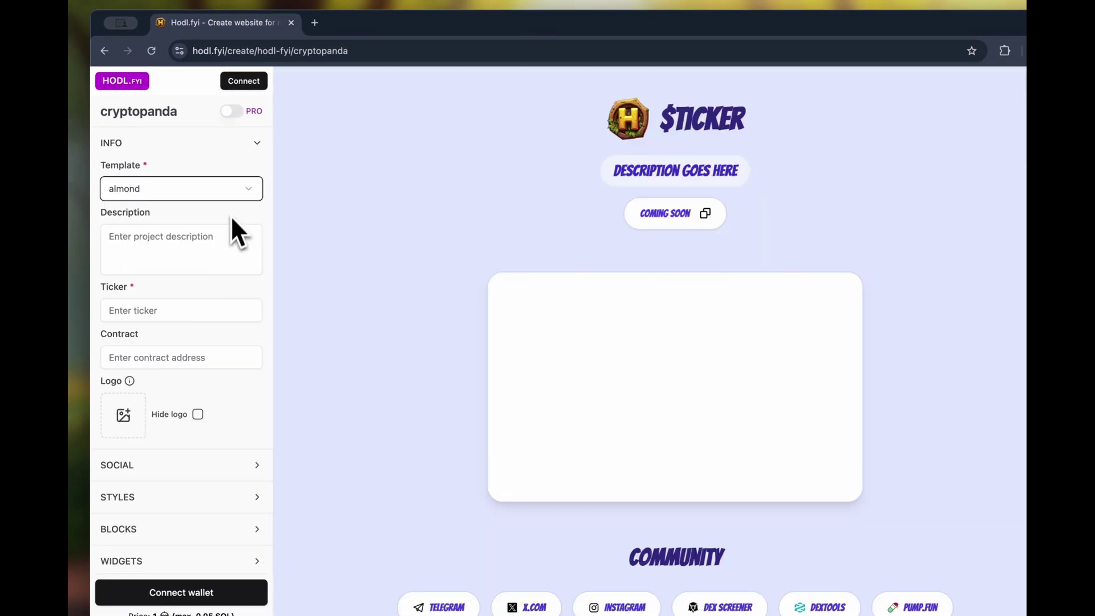
# Step: Preview the cashew and seed templates, then settle on pistachio
pyautogui.click(231, 191)
pyautogui.click(234, 297)
pyautogui.click(235, 192)
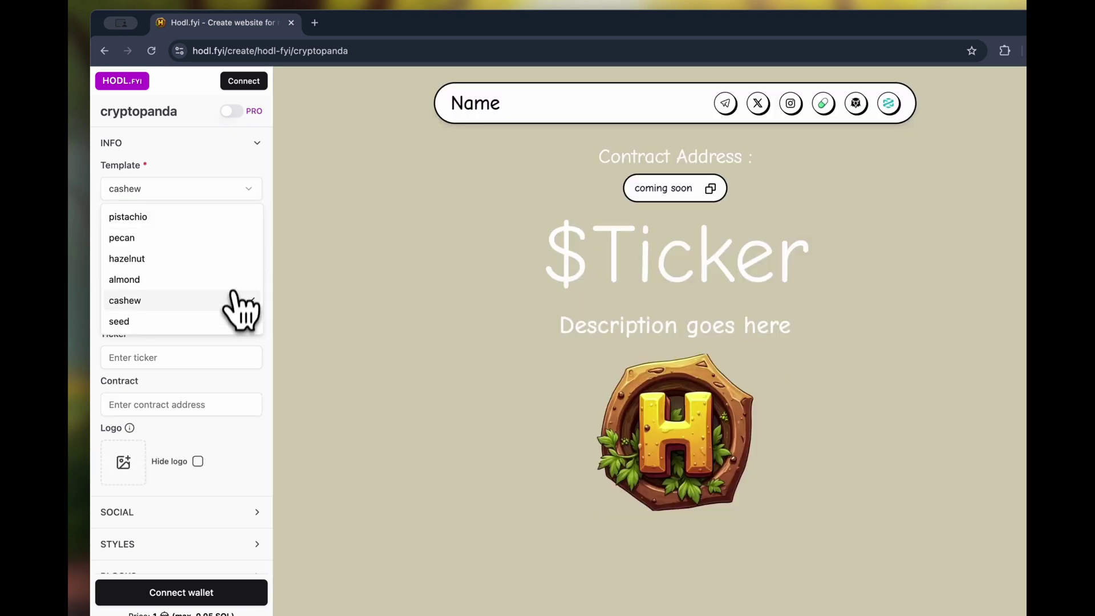
pyautogui.click(234, 319)
pyautogui.click(242, 194)
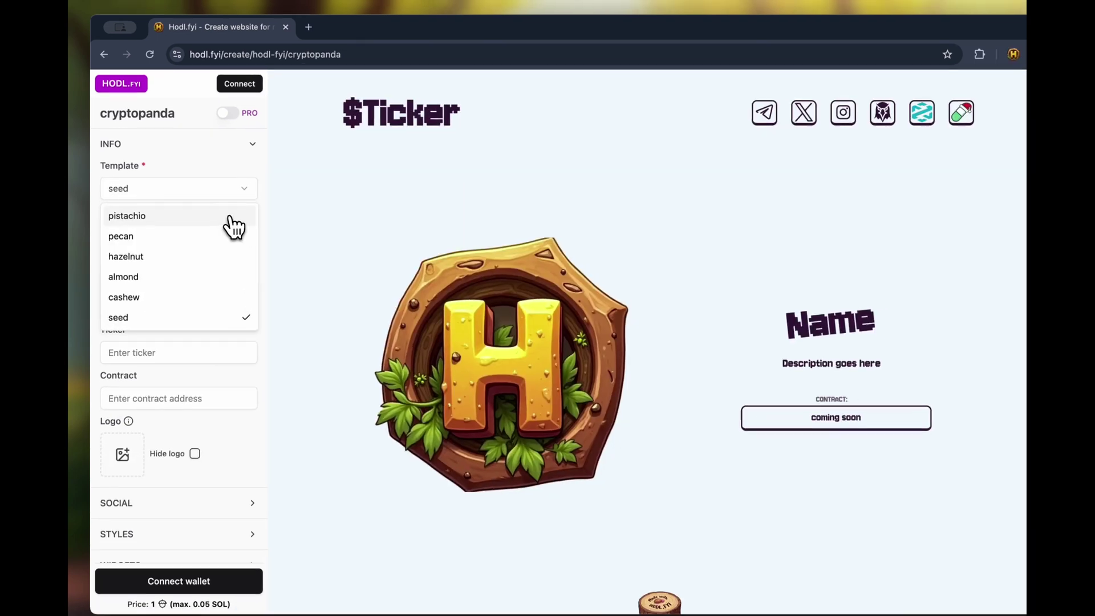
pyautogui.click(236, 217)
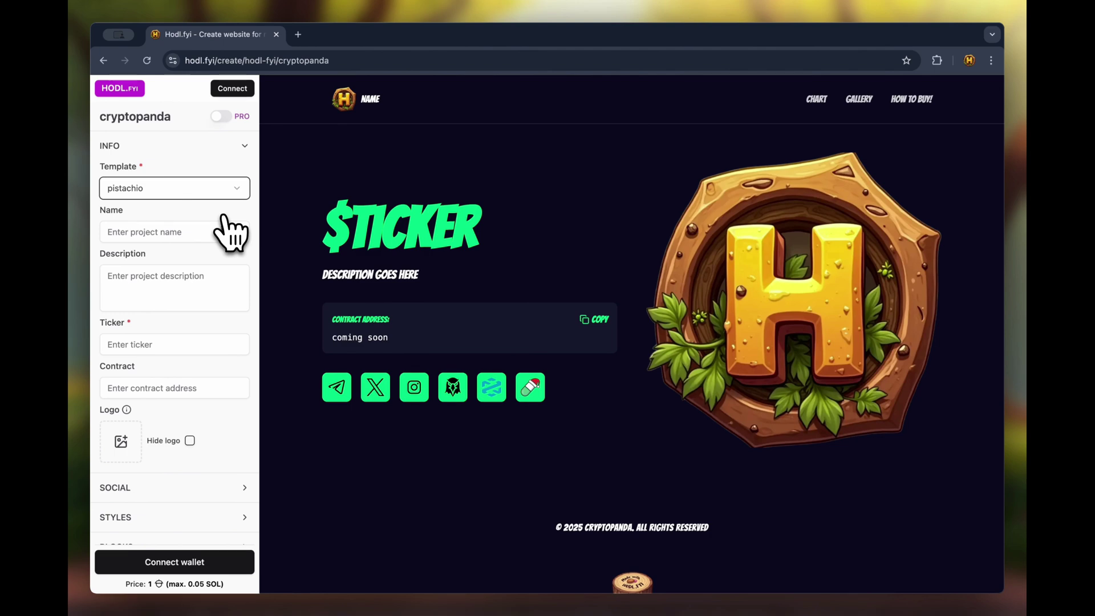
pyautogui.click(206, 231)
# Step: Name the project 'Crypto panda' with description 'Just another one meme token' and ticker 'panda'
pyautogui.write('CR')
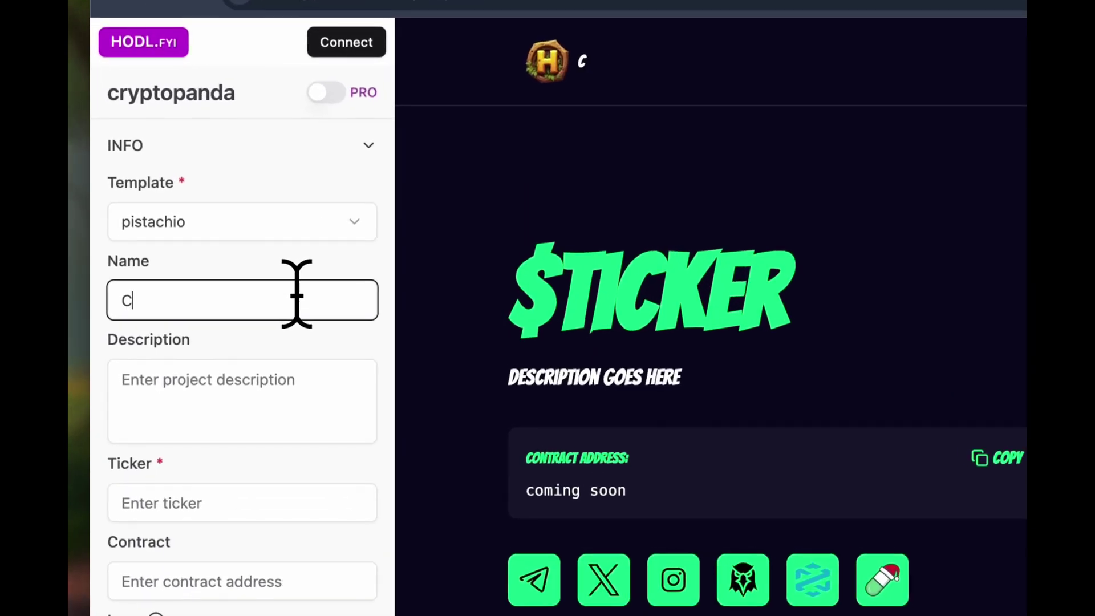
pyautogui.write('ypto')
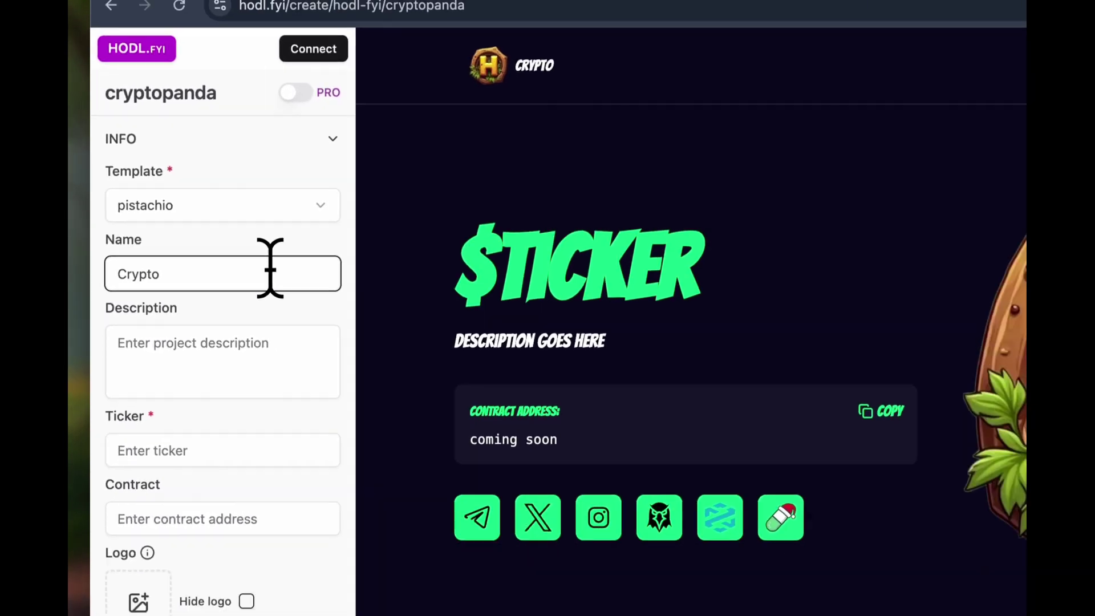
pyautogui.write(' panda')
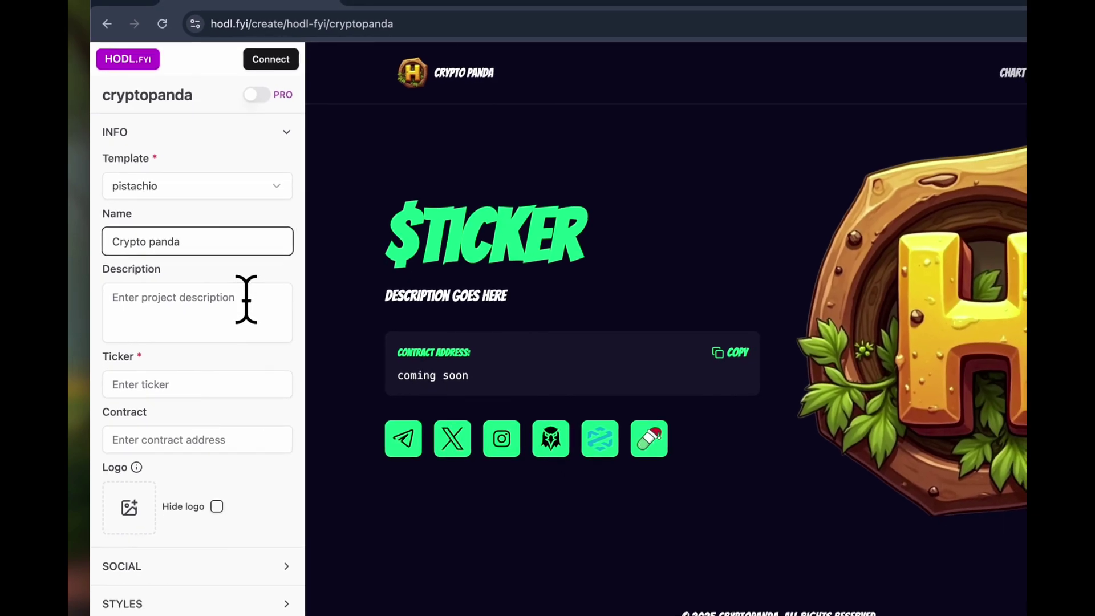
pyautogui.click(246, 299)
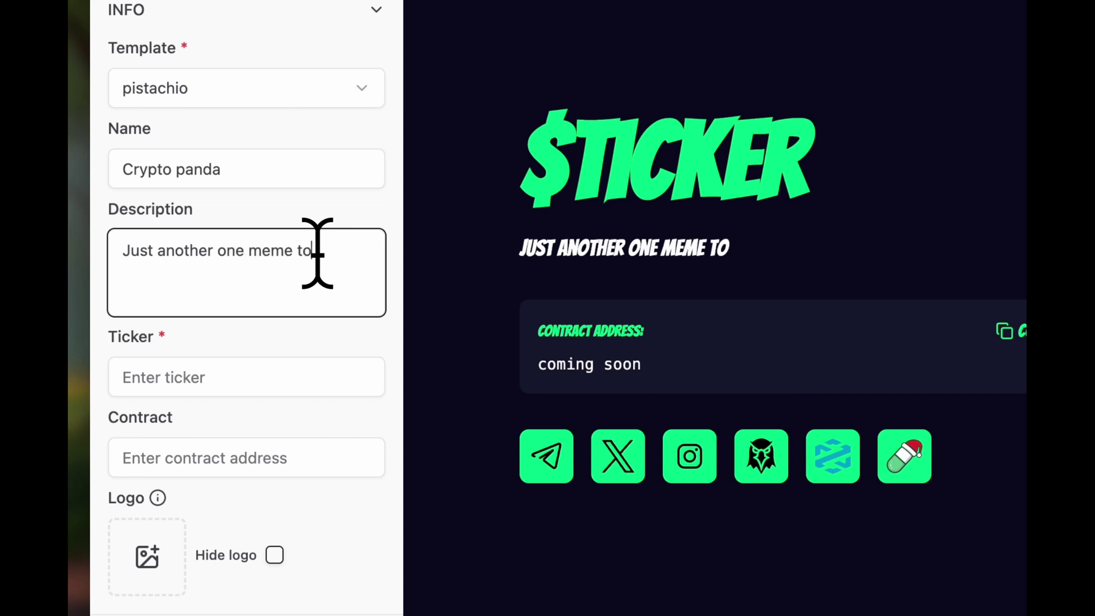
pyautogui.click(301, 368)
pyautogui.write('panda')
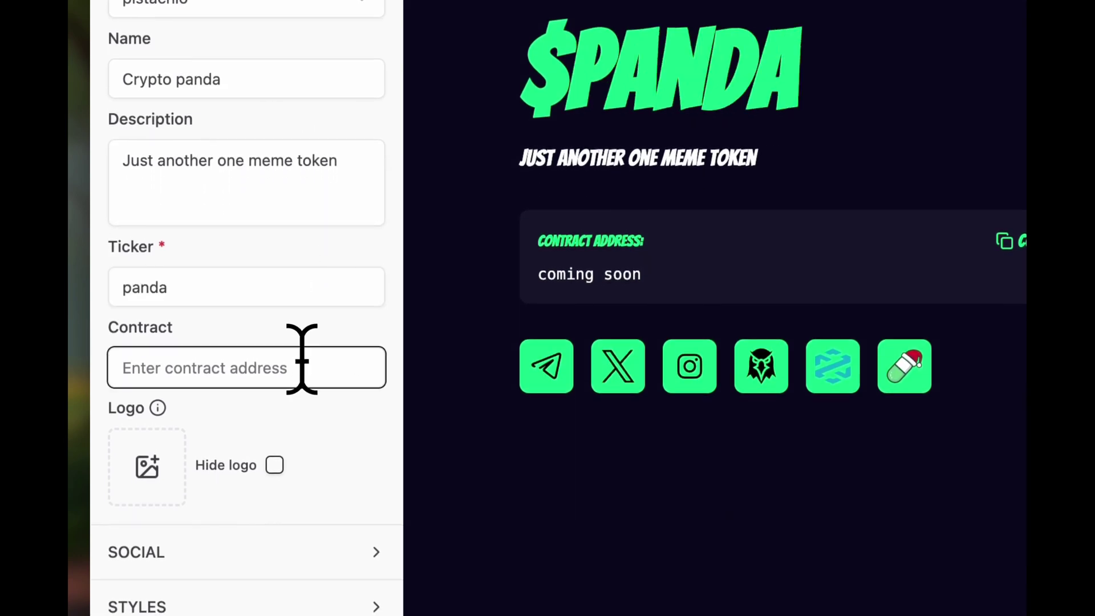
pyautogui.scroll(-2, 252, 394)
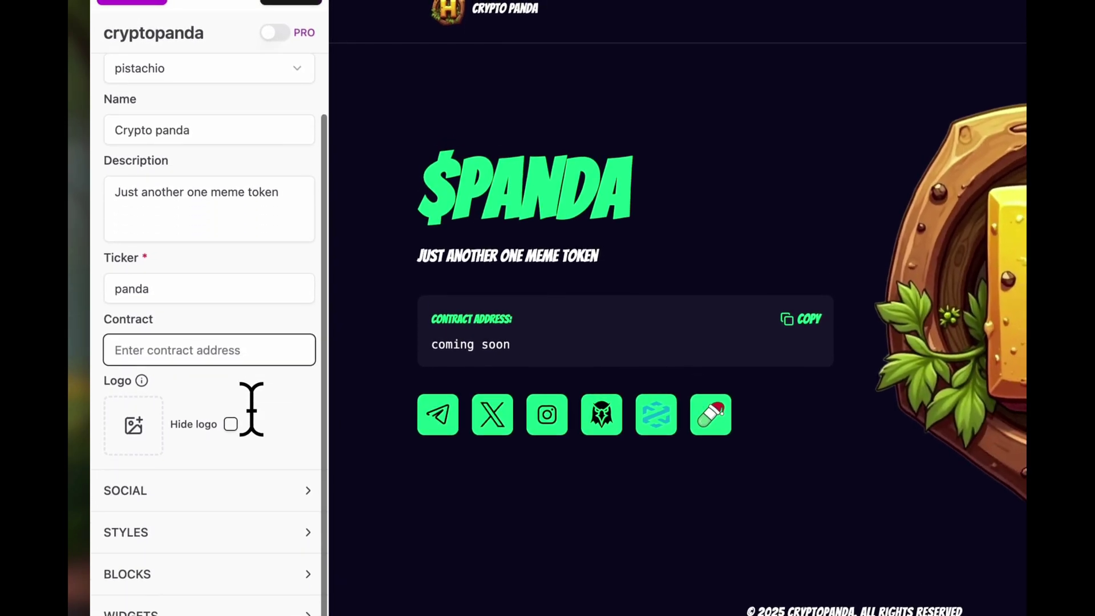
# Step: Upload the panda PNG as the site logo, toggling Hide logo on and back off
pyautogui.click(133, 425)
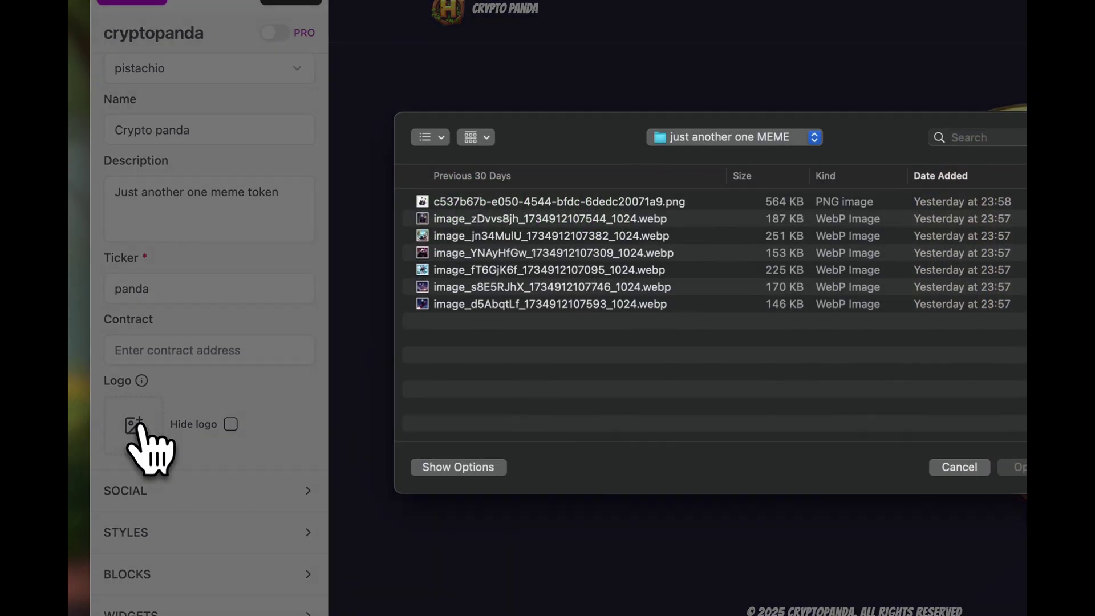
pyautogui.doubleClick(466, 203)
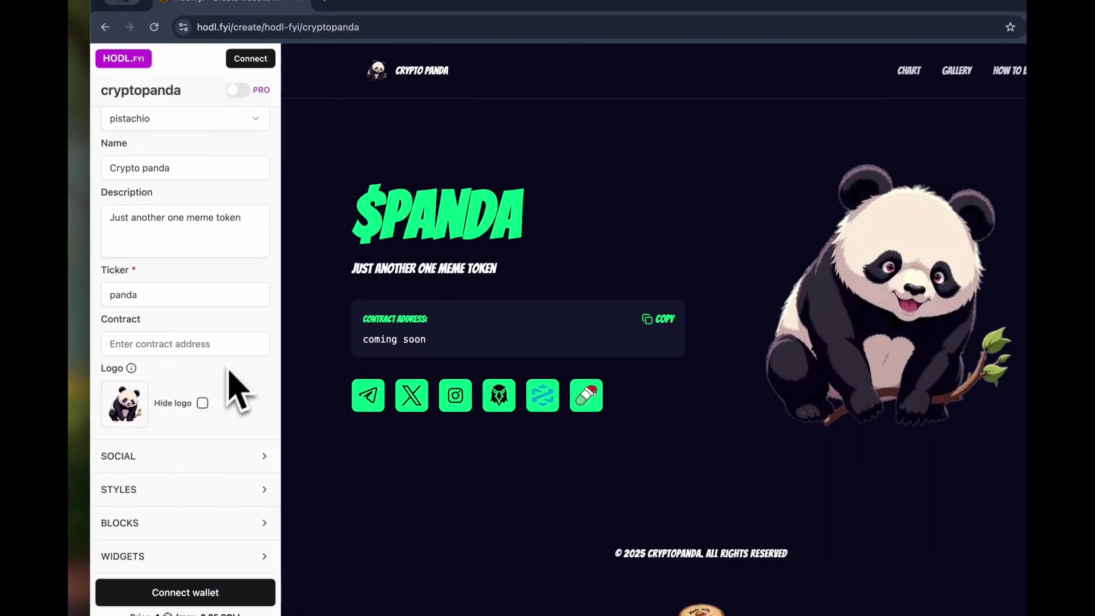
pyautogui.click(203, 402)
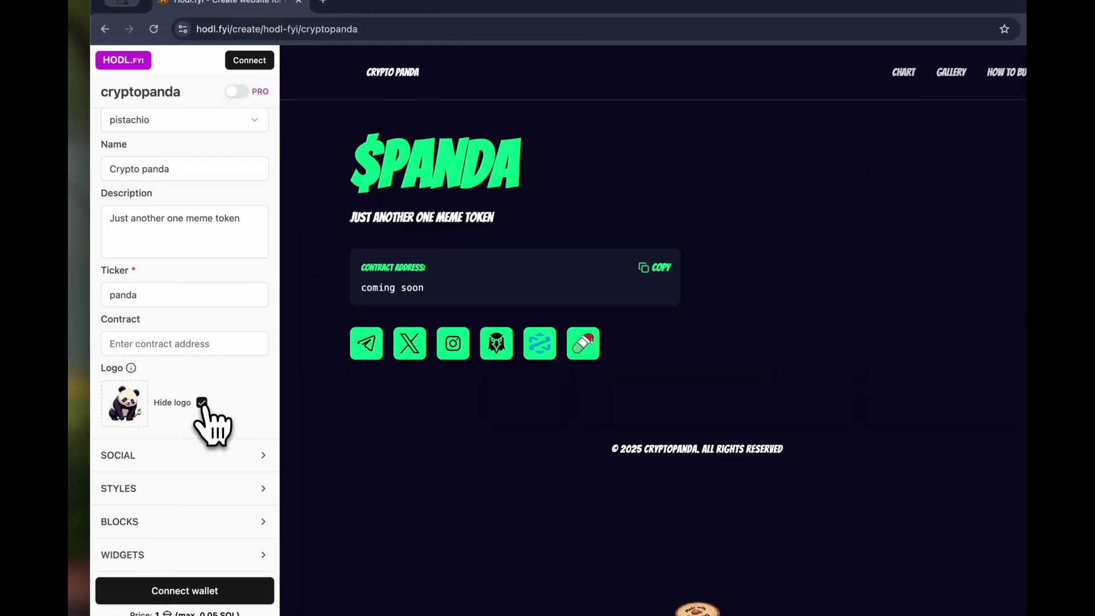
pyautogui.click(202, 402)
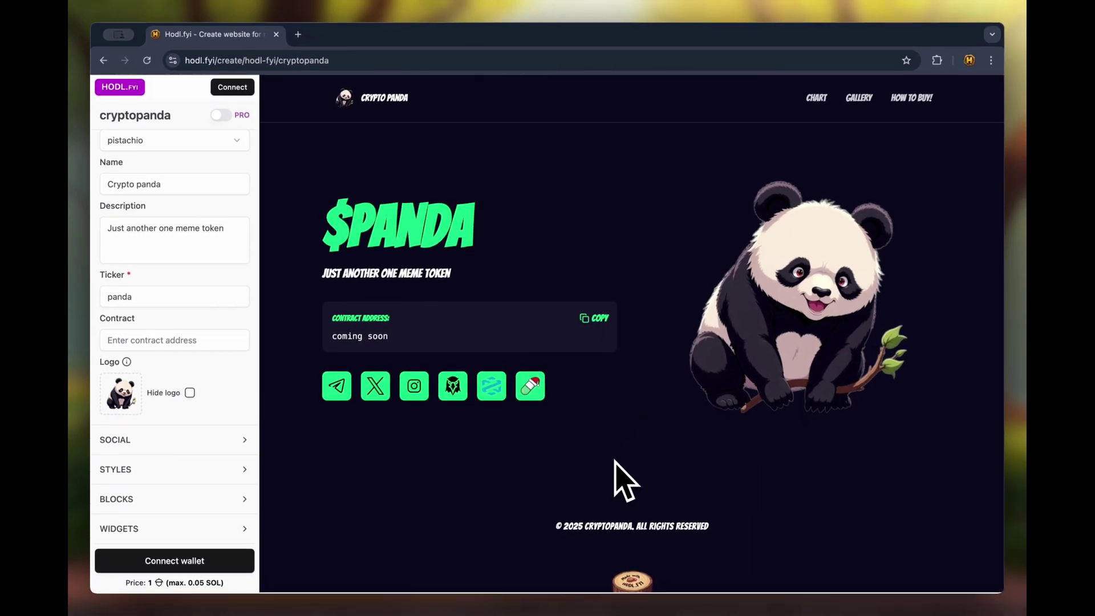
pyautogui.click(228, 442)
pyautogui.click(209, 485)
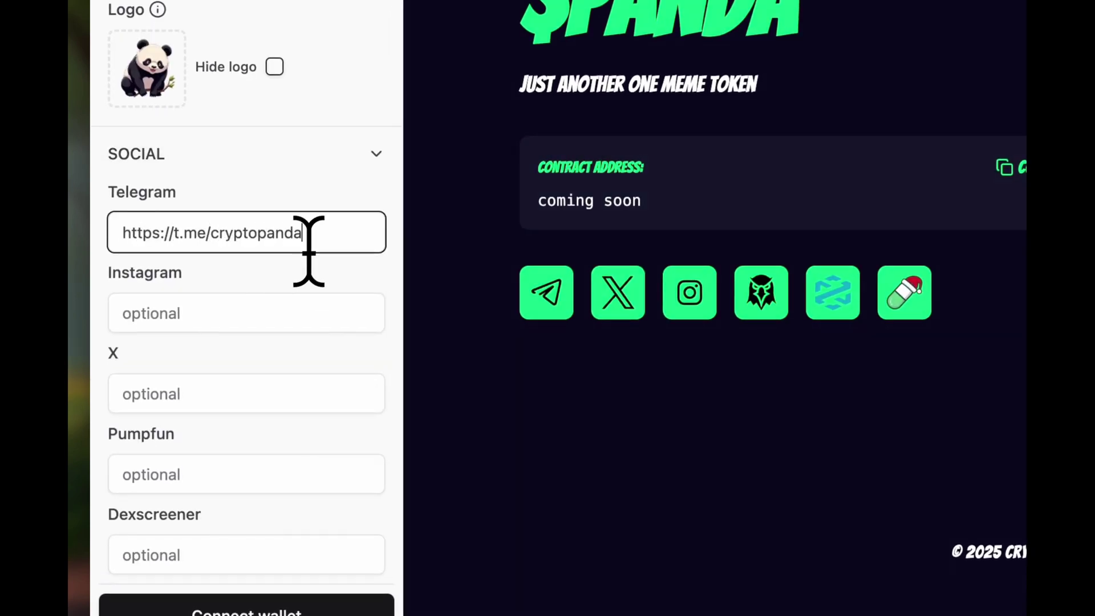
pyautogui.press('Tab')
pyautogui.click(237, 403)
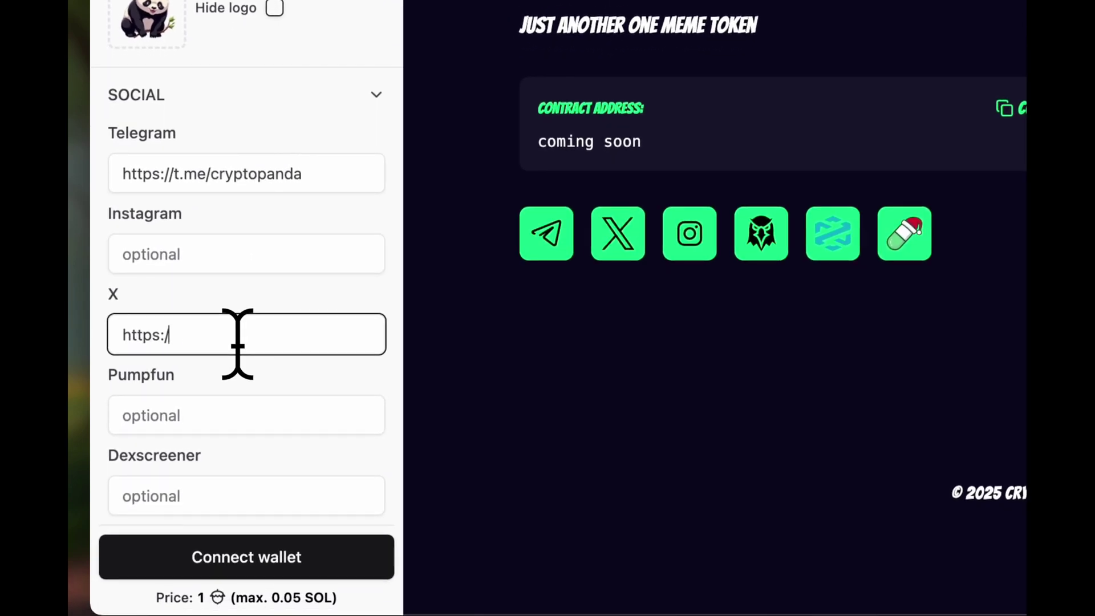
pyautogui.press('Tab')
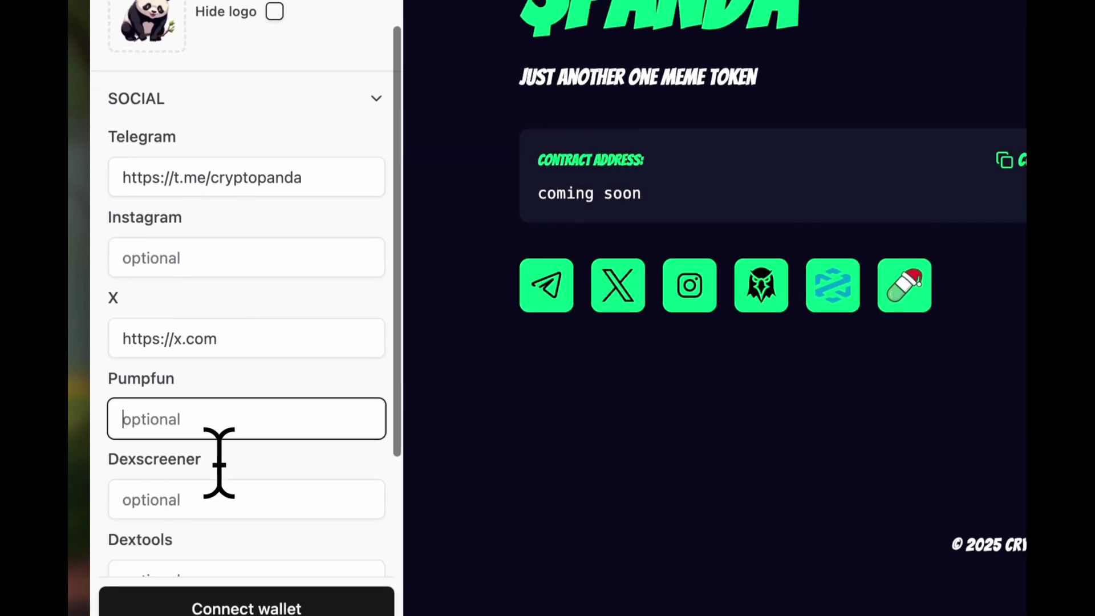
pyautogui.scroll(-2, 218, 458)
pyautogui.click(224, 447)
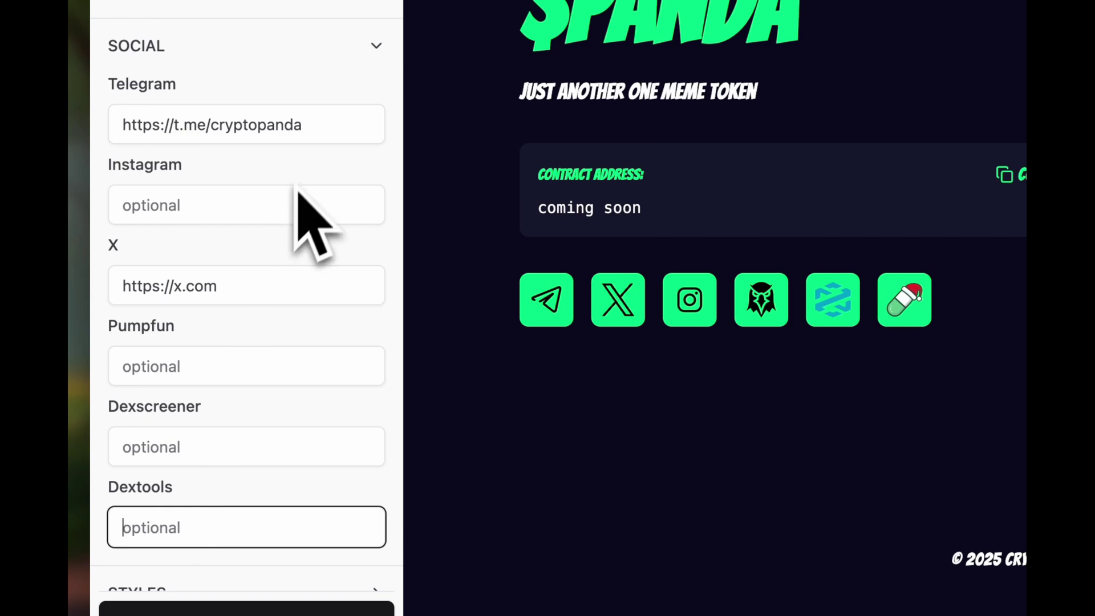
pyautogui.click(375, 47)
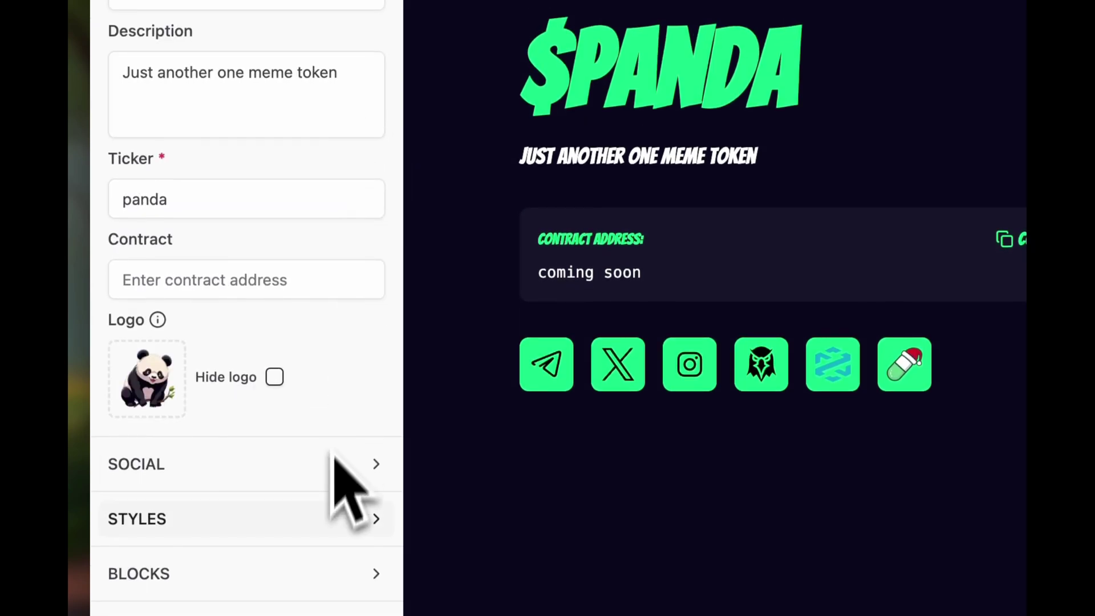
# Step: Try Oregano, Mouse Memoirs, Comic Neue and Gluten fonts, then choose Jersey 10
pyautogui.click(354, 518)
pyautogui.scroll(-5, 376, 451)
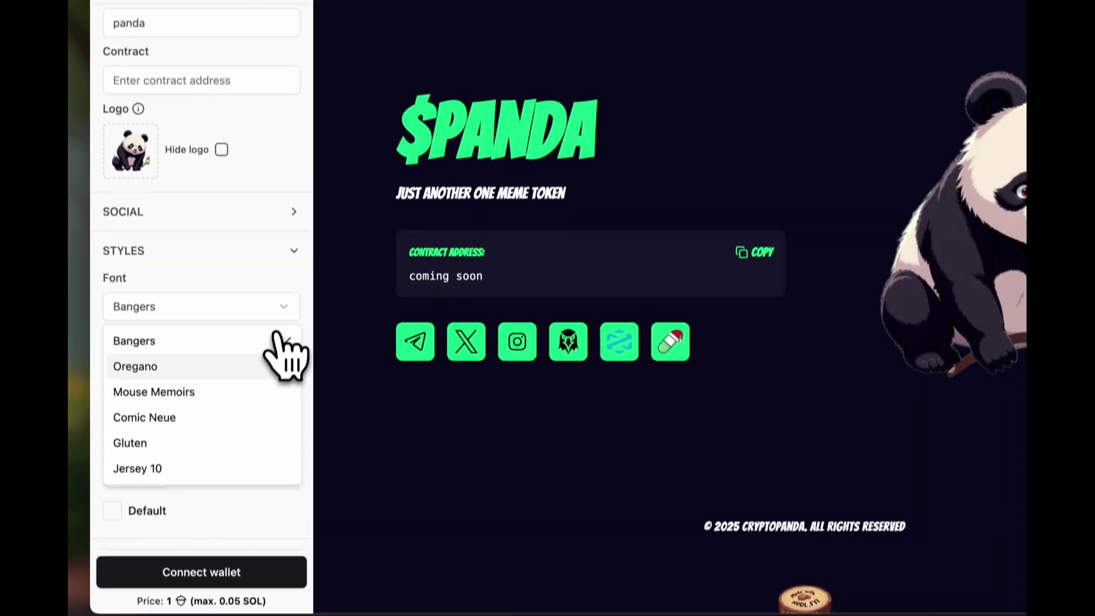
pyautogui.click(320, 295)
pyautogui.click(342, 218)
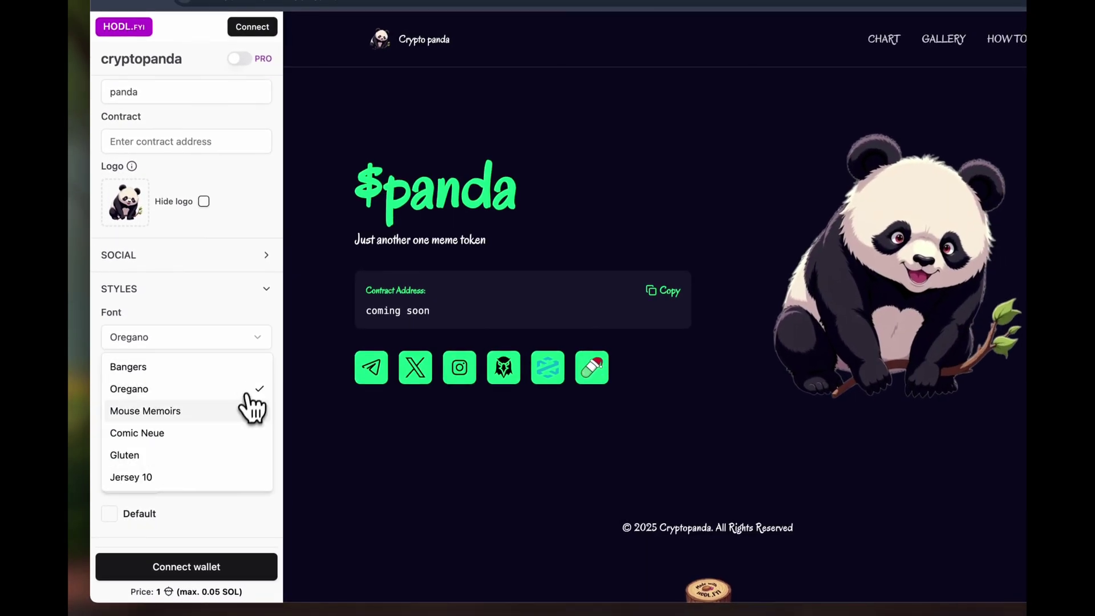
pyautogui.click(251, 410)
pyautogui.click(251, 342)
pyautogui.click(247, 433)
pyautogui.click(252, 339)
pyautogui.click(254, 454)
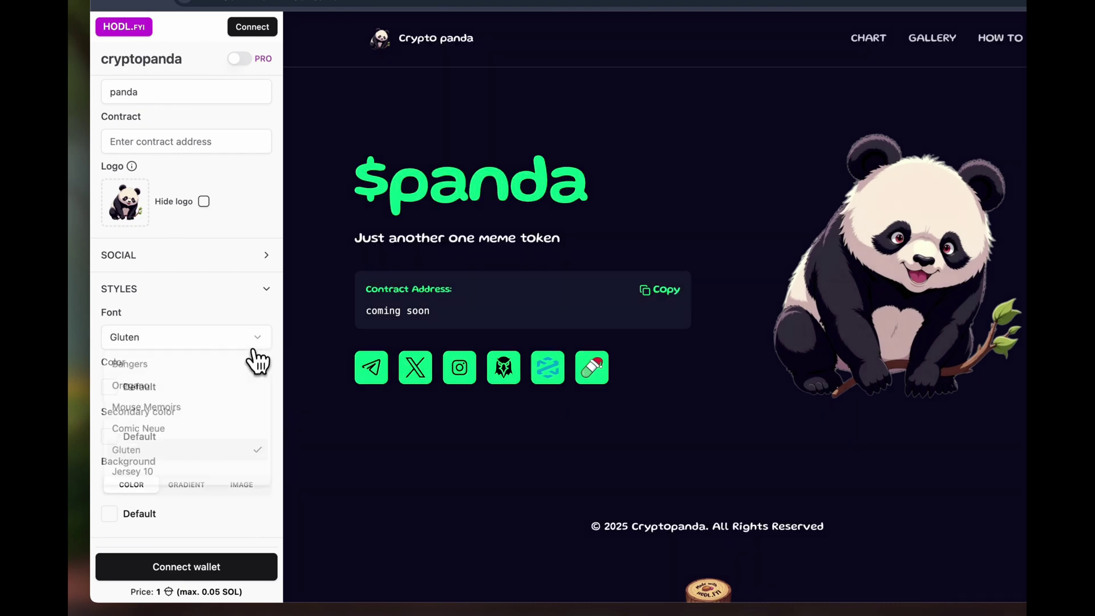
pyautogui.click(247, 480)
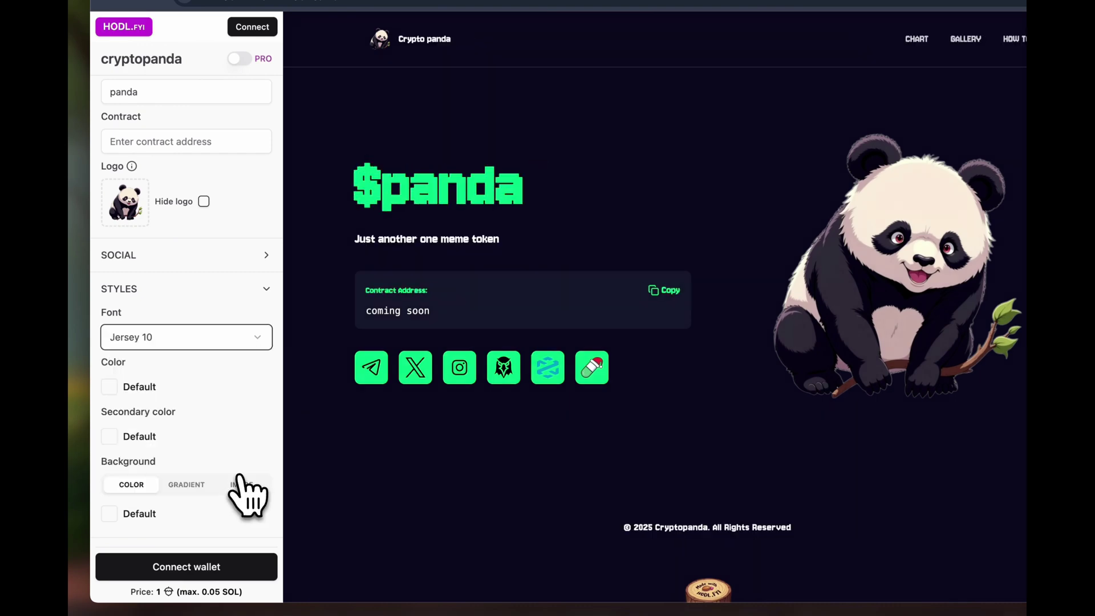
# Step: Set primary colour olive #545f24 and eyedrop cream #fcefdb from the panda's face as secondary
pyautogui.click(146, 391)
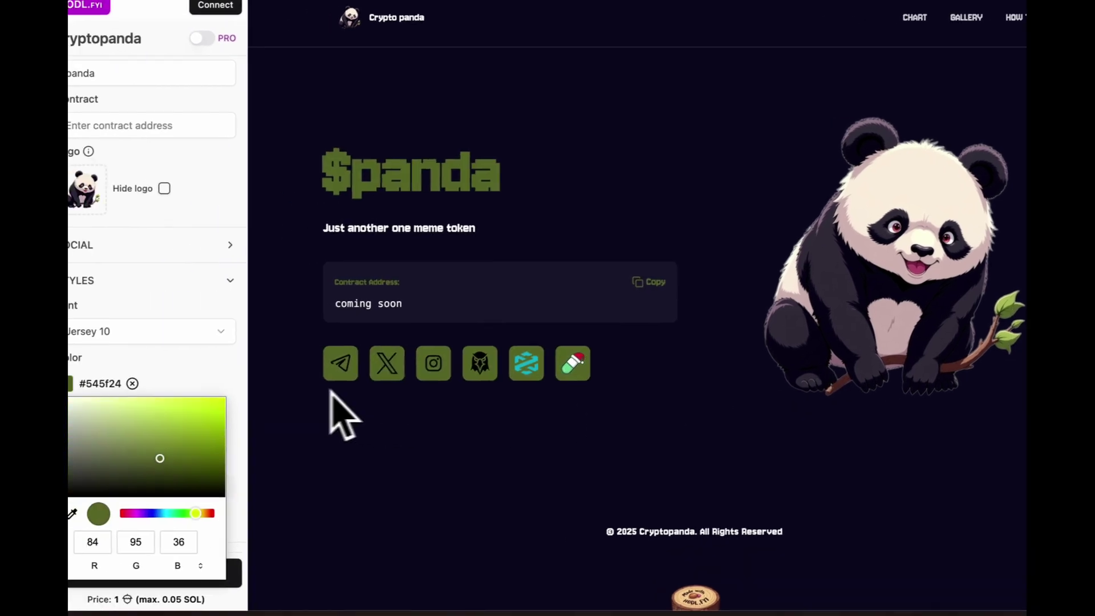
pyautogui.click(231, 419)
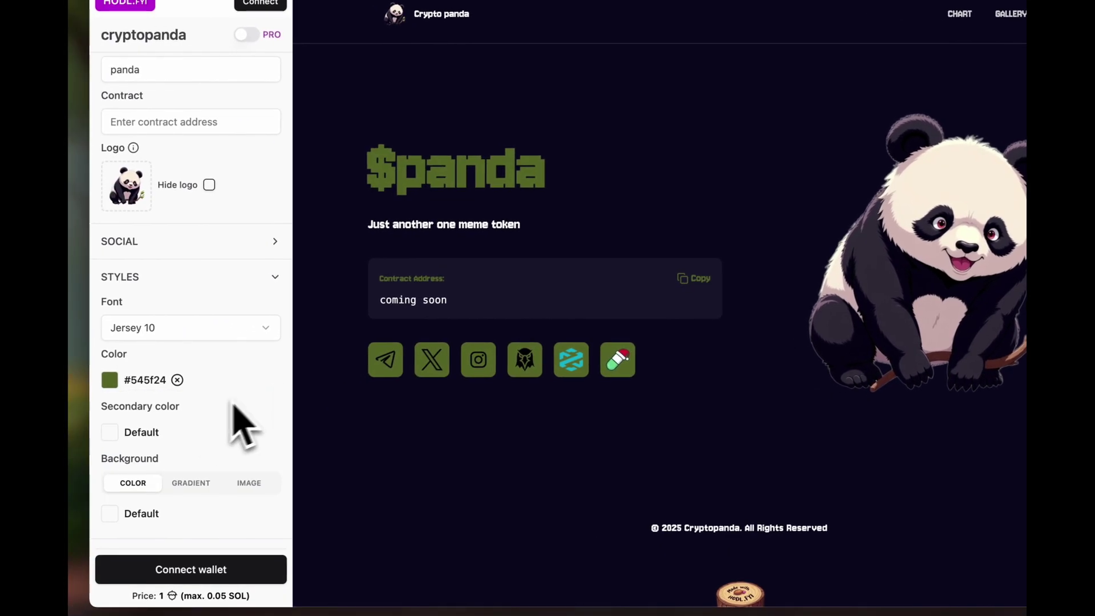
pyautogui.click(147, 434)
pyautogui.click(117, 354)
pyautogui.click(969, 204)
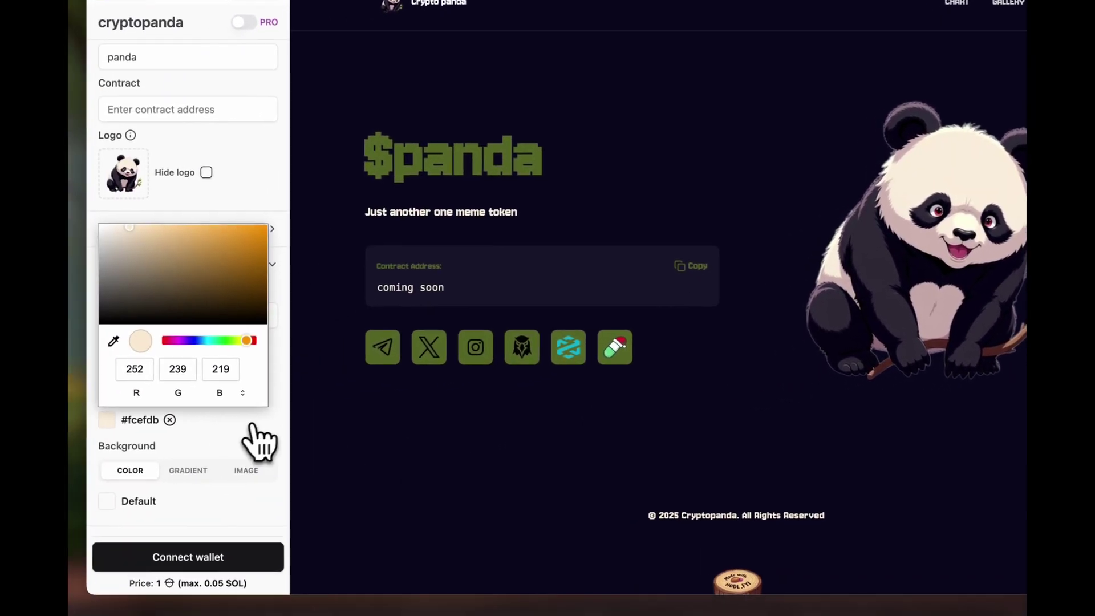
pyautogui.click(183, 504)
pyautogui.scroll(-2, 176, 510)
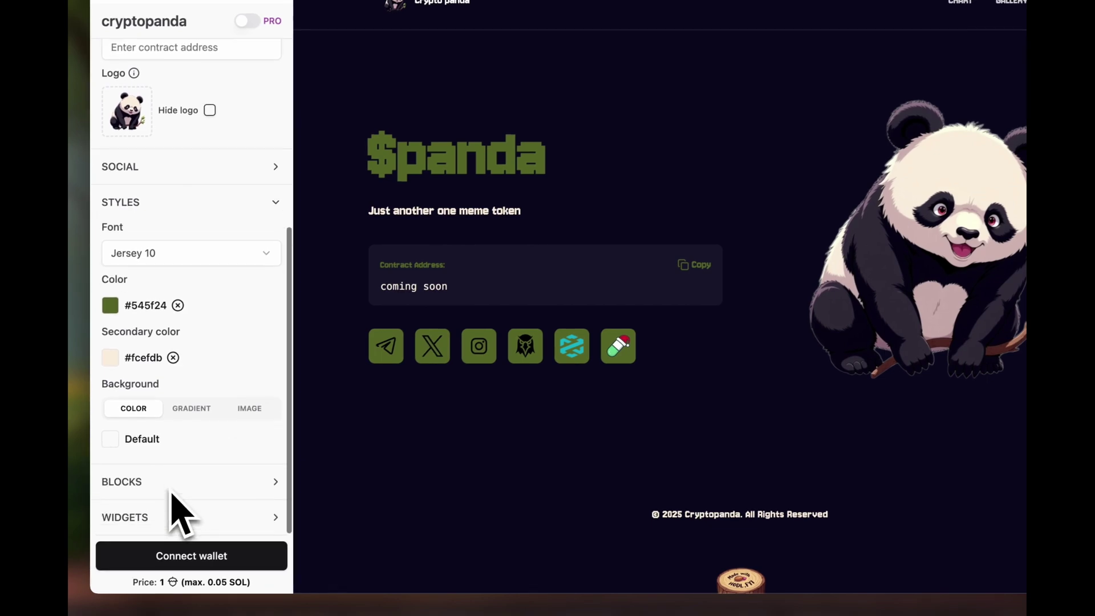
# Step: Try blue, light, red-orange, rainbow, blue-pink and golden-olive gradient backgrounds
pyautogui.click(214, 371)
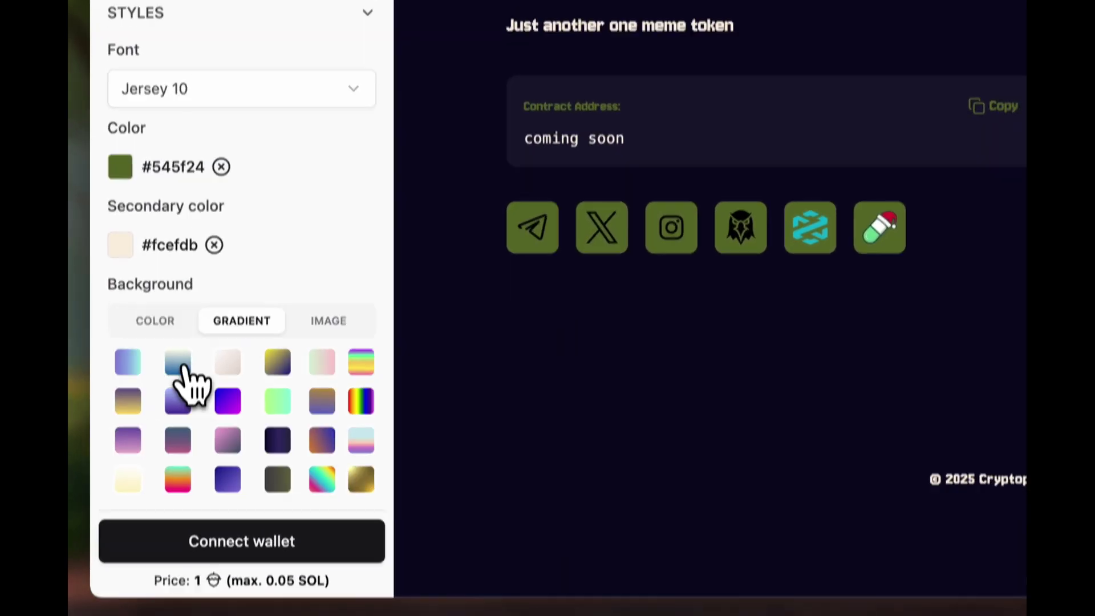
pyautogui.click(161, 406)
pyautogui.click(180, 439)
pyautogui.scroll(-1, 171, 468)
pyautogui.click(150, 496)
pyautogui.click(244, 495)
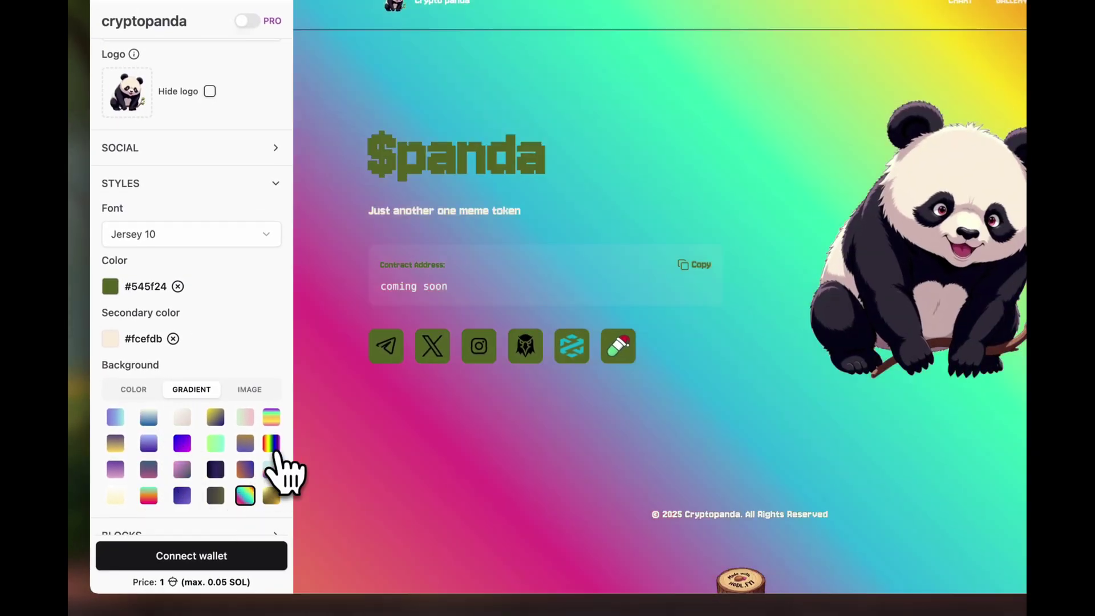
pyautogui.click(273, 471)
pyautogui.click(270, 495)
# Step: Look at the image background option, then set a solid dark #2d2b35 background
pyautogui.click(249, 389)
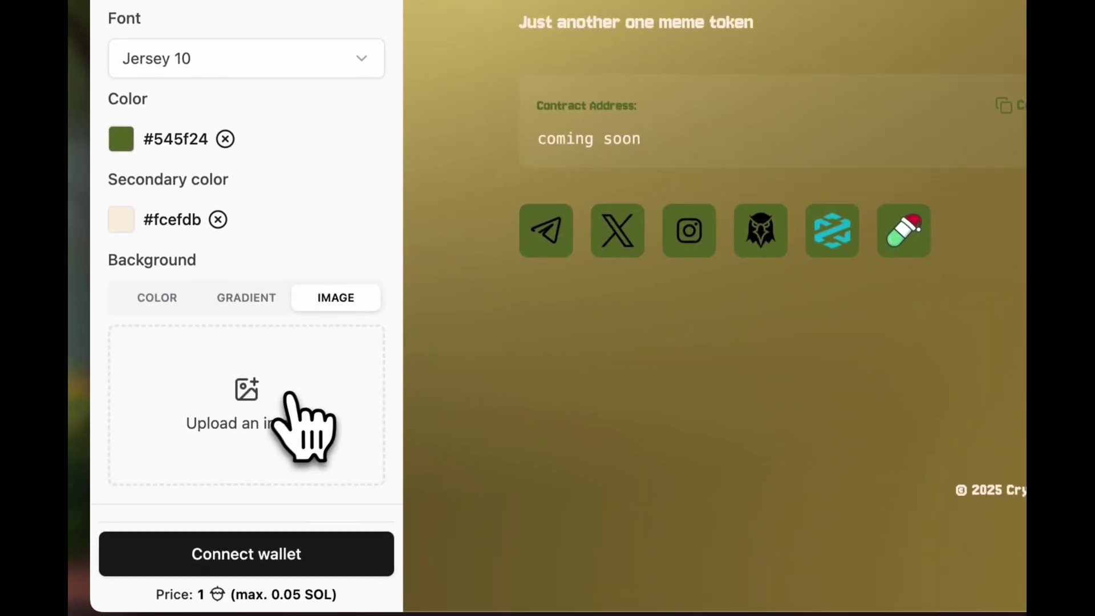
pyautogui.scroll(1, 194, 342)
pyautogui.click(132, 374)
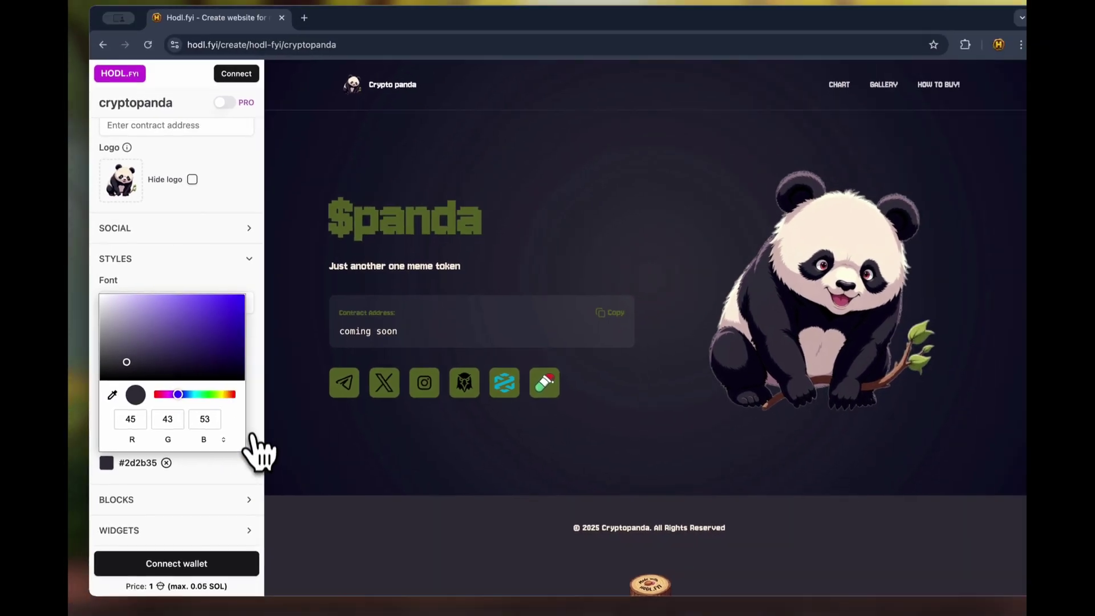
pyautogui.click(171, 457)
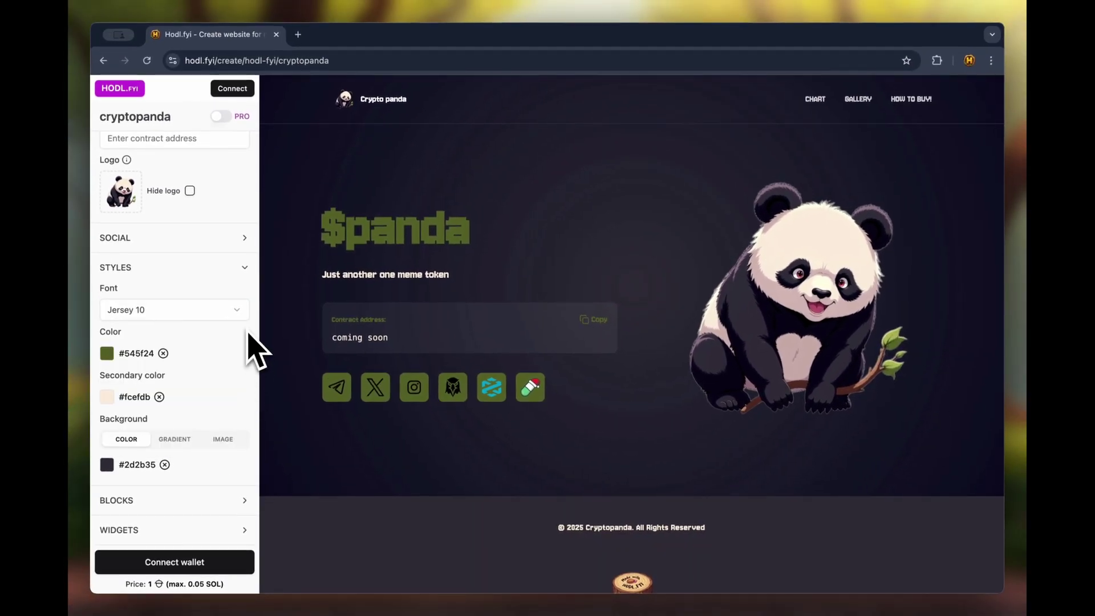
pyautogui.click(239, 500)
# Step: Show the How to Buy section, preview the SUI steps, then keep the Solana buying steps
pyautogui.scroll(-4, 228, 509)
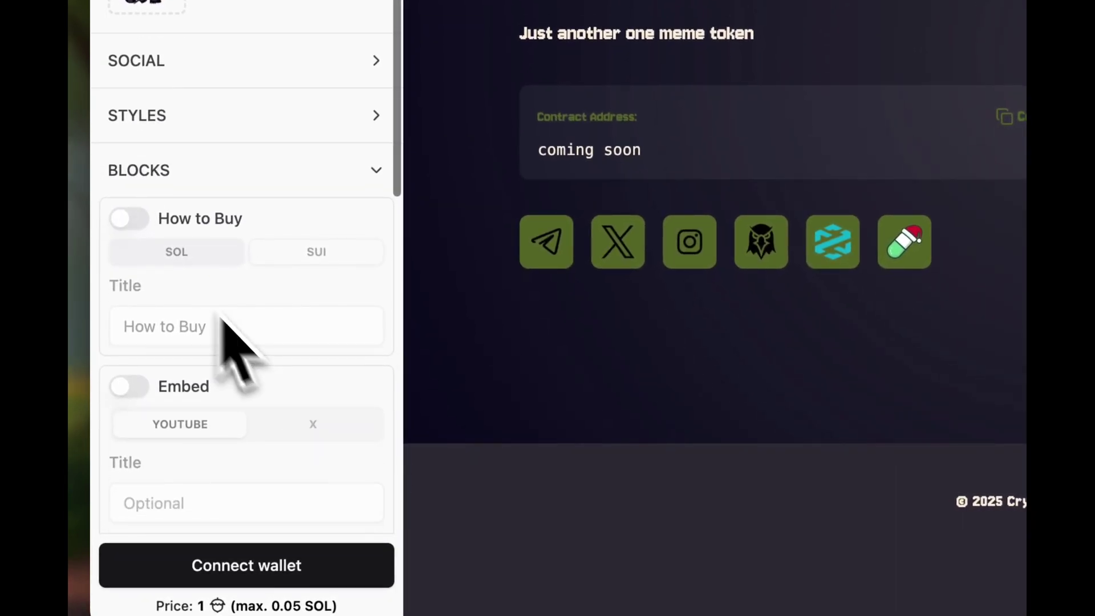
pyautogui.scroll(-5, 481, 325)
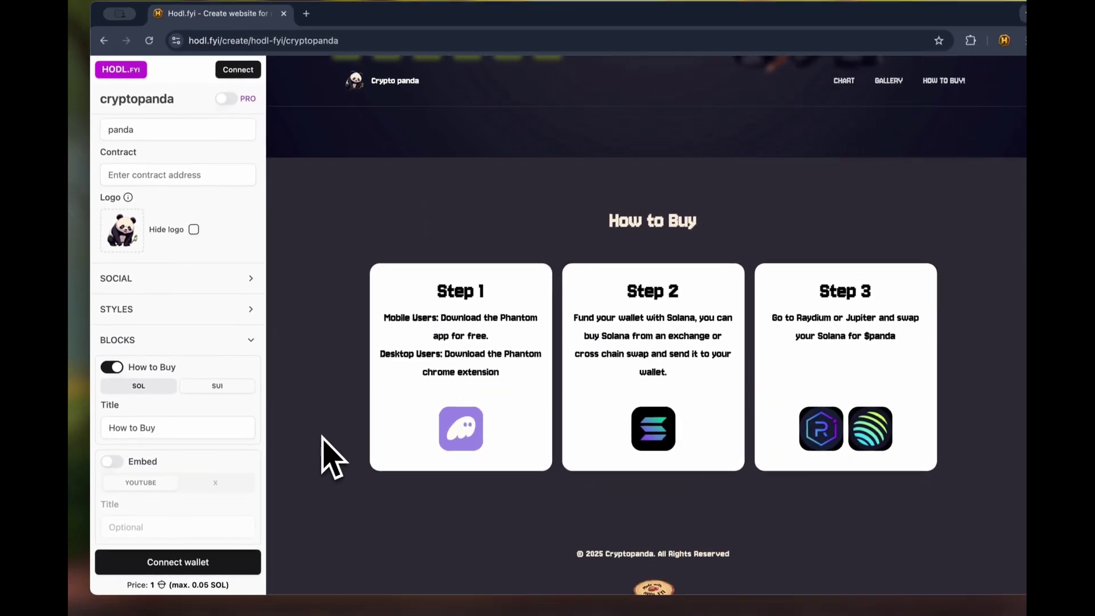
pyautogui.click(198, 406)
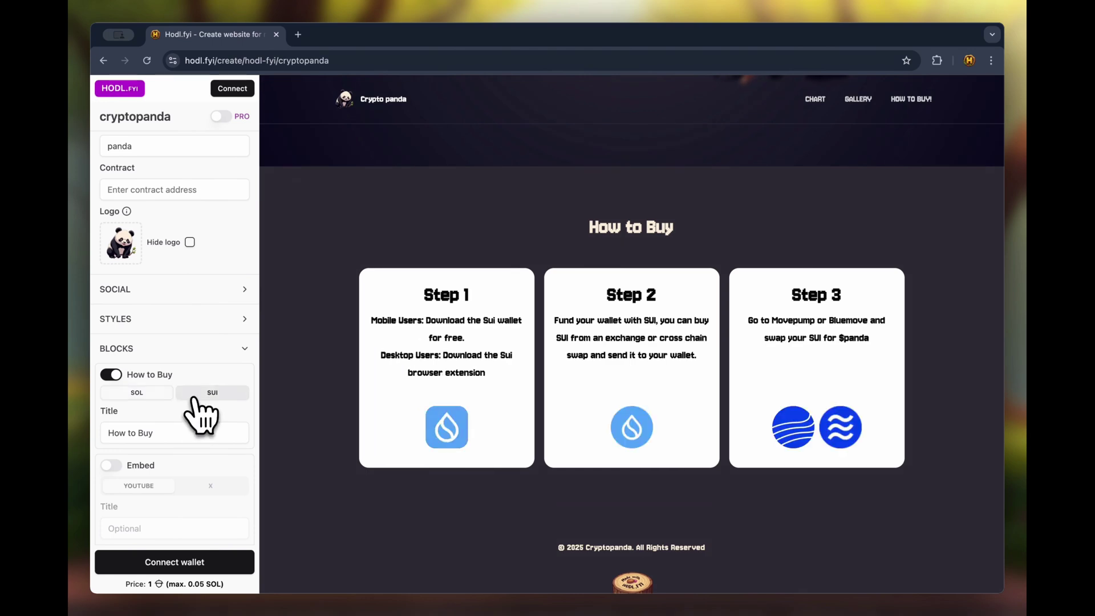
pyautogui.click(154, 393)
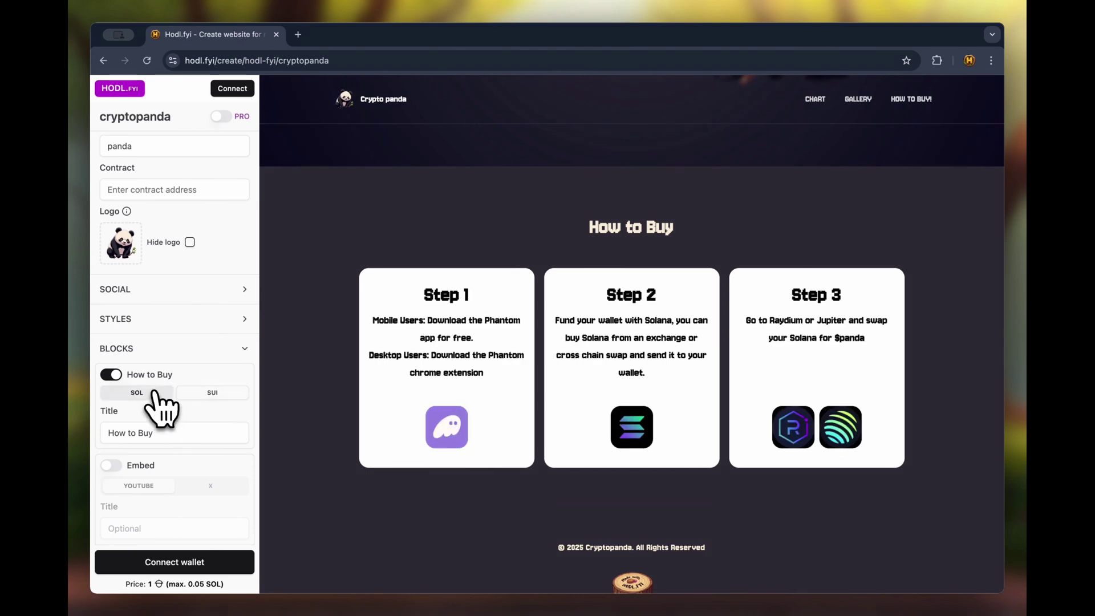
pyautogui.scroll(-3, 161, 408)
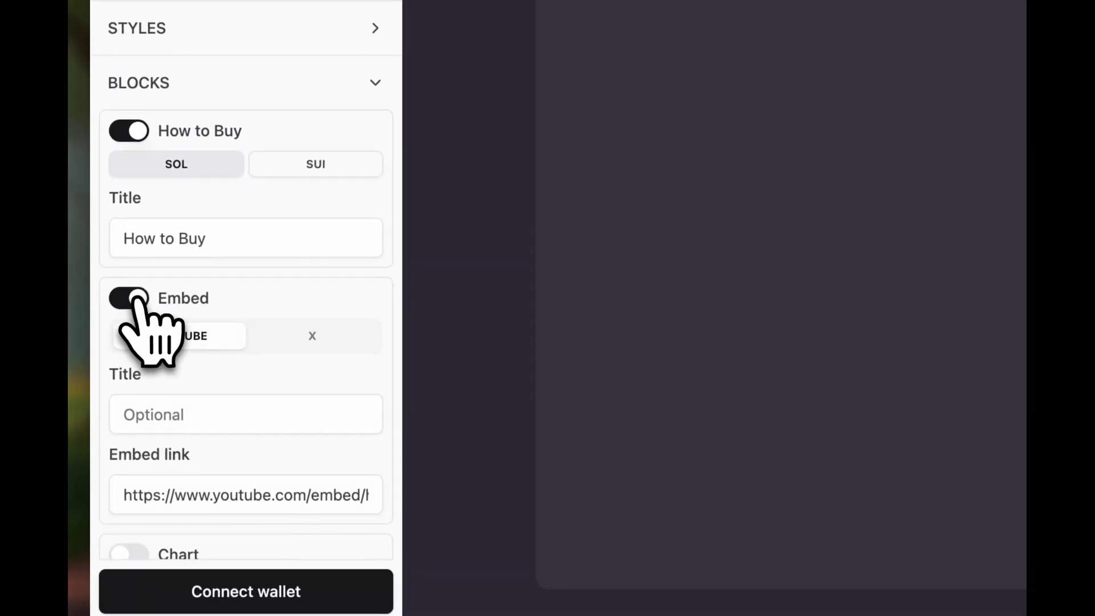
# Step: Swap the YouTube video in the embed section for the HODL.FYI post from X
pyautogui.scroll(-1, 143, 308)
pyautogui.scroll(-1, 290, 302)
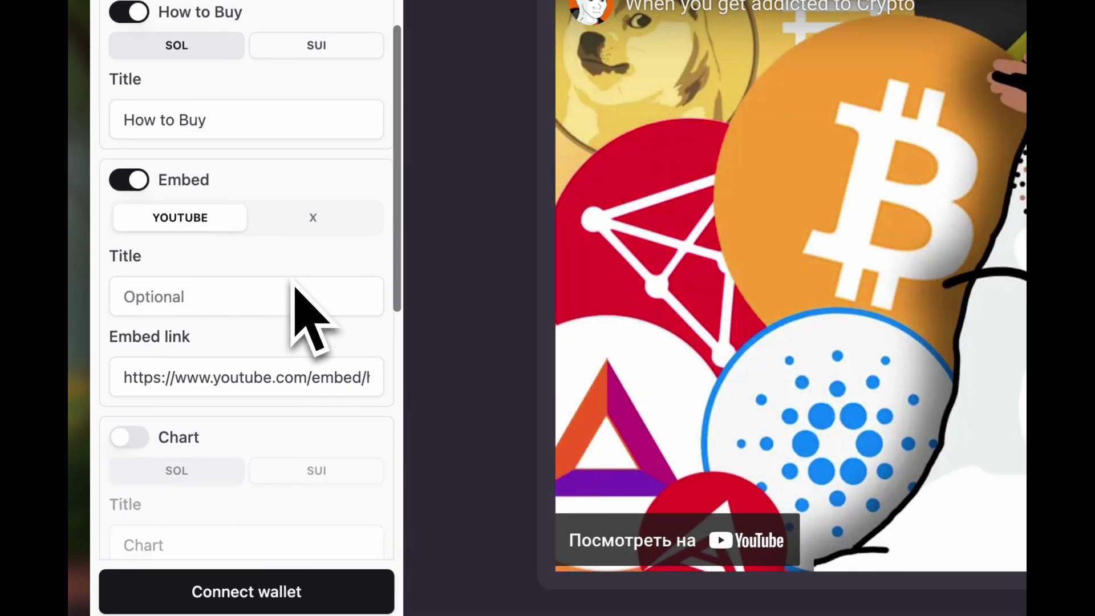
pyautogui.moveTo(125, 377); pyautogui.dragTo(403, 405)
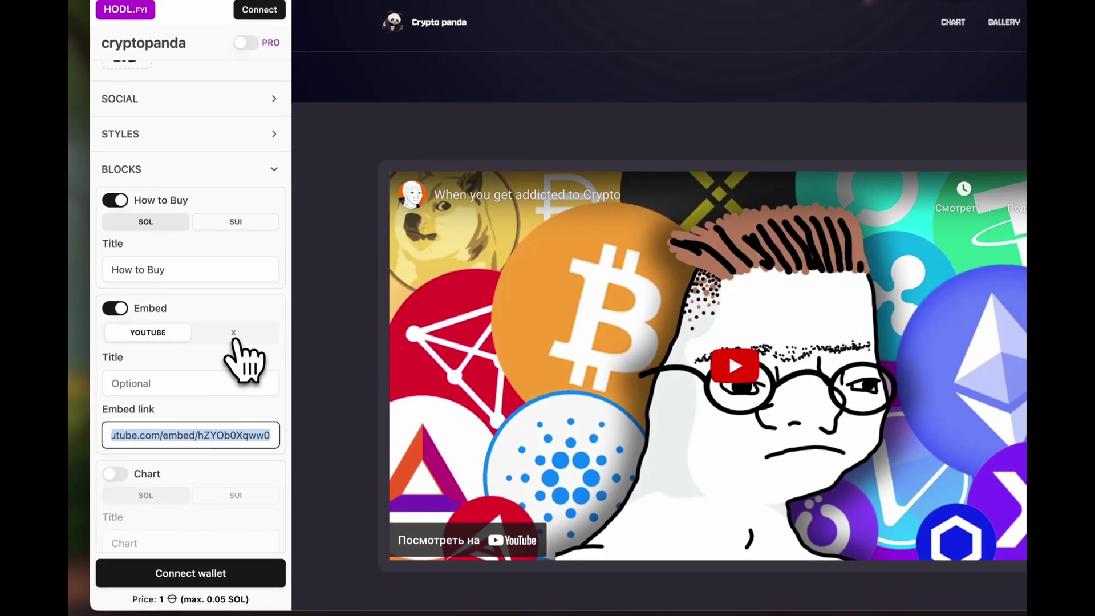
pyautogui.click(234, 335)
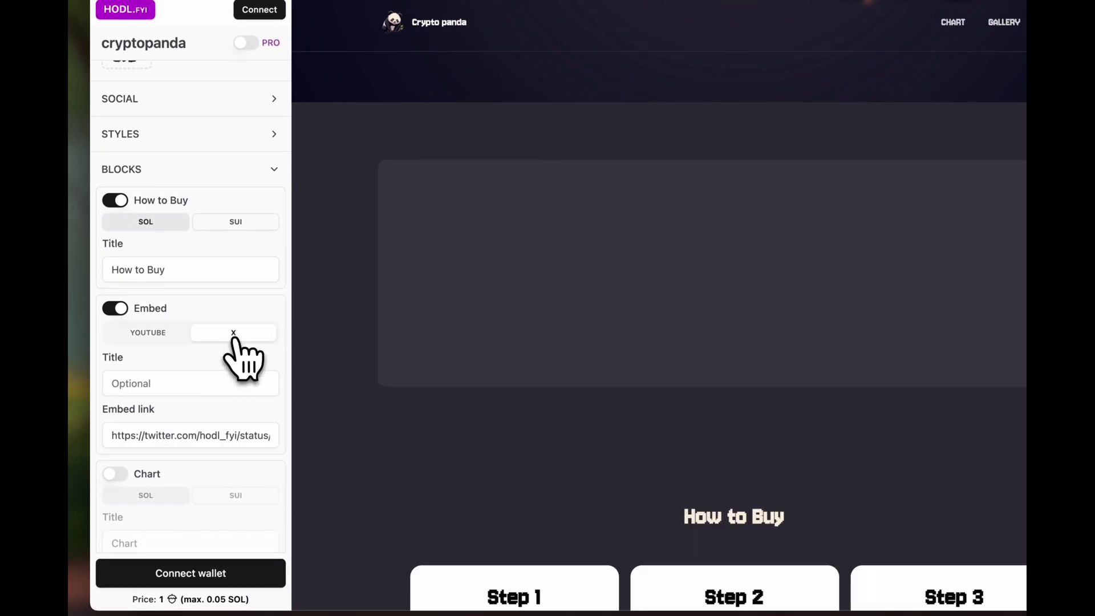
pyautogui.click(110, 435)
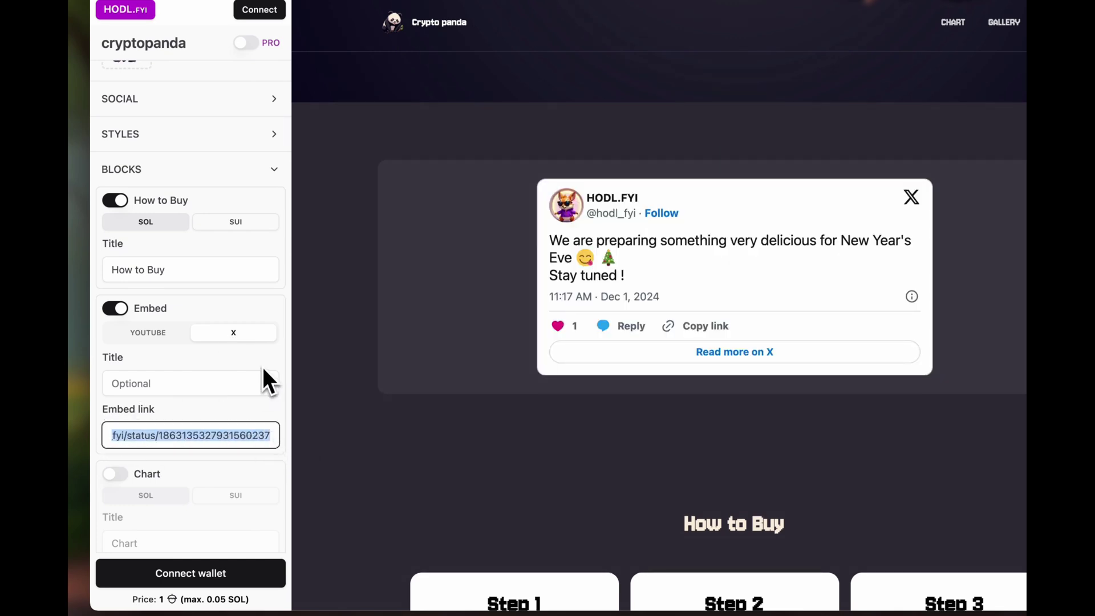
pyautogui.scroll(-3, 268, 382)
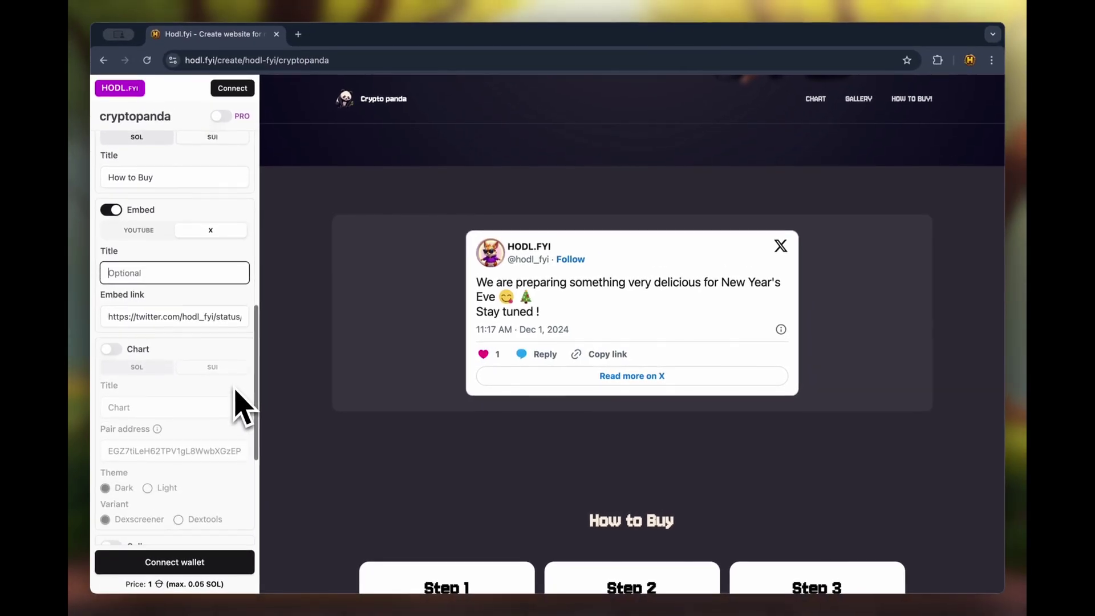
# Step: Turn on the Chart, keeping the Dexscreener variant and Dark theme after trying Dextools and Light
pyautogui.click(113, 350)
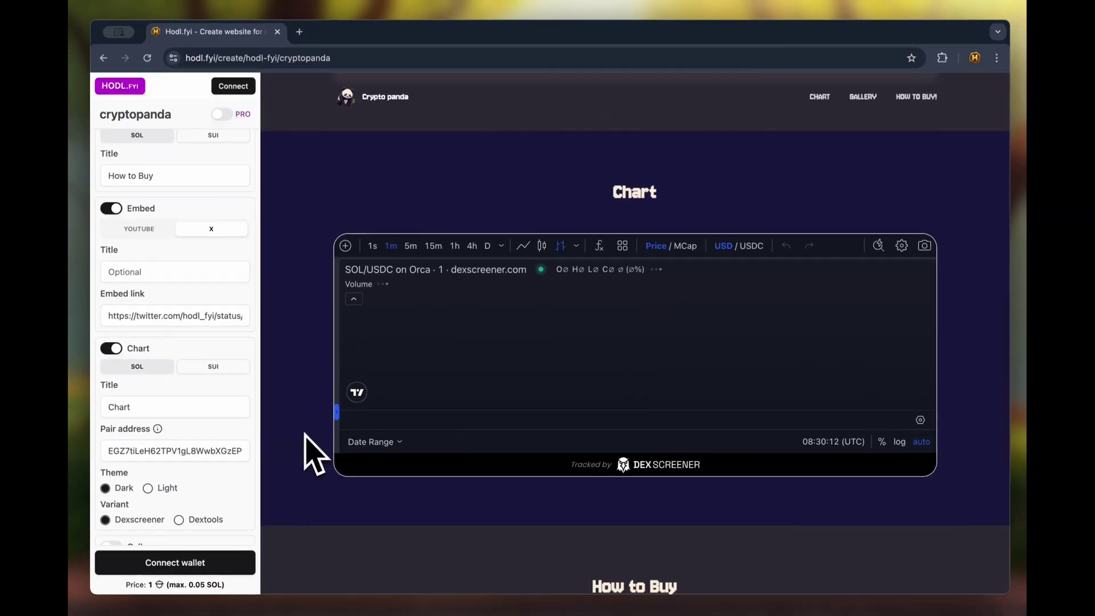
pyautogui.click(179, 520)
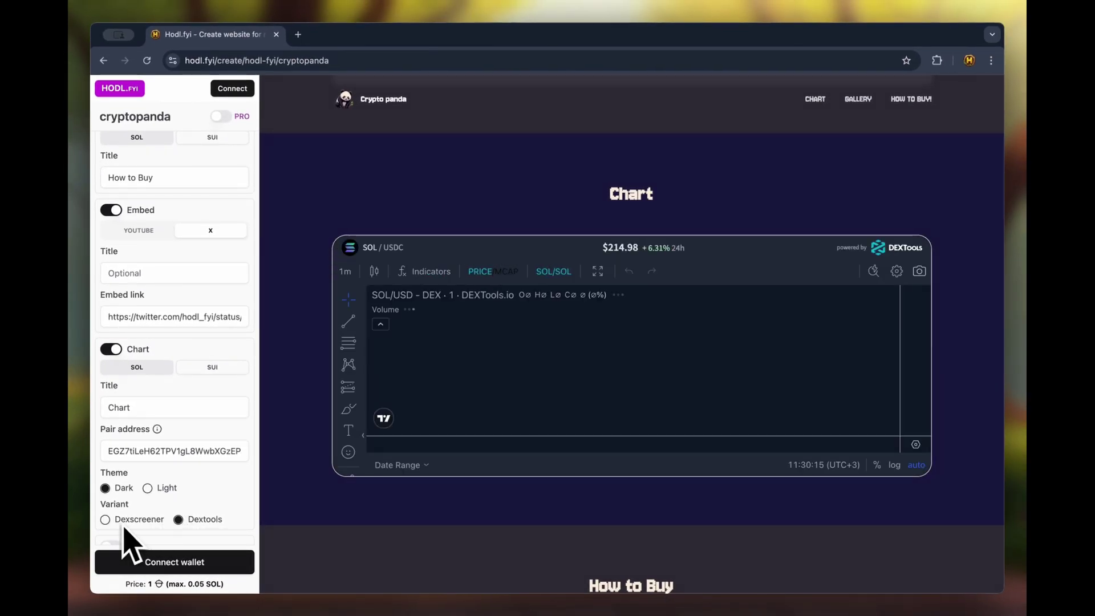
pyautogui.click(118, 520)
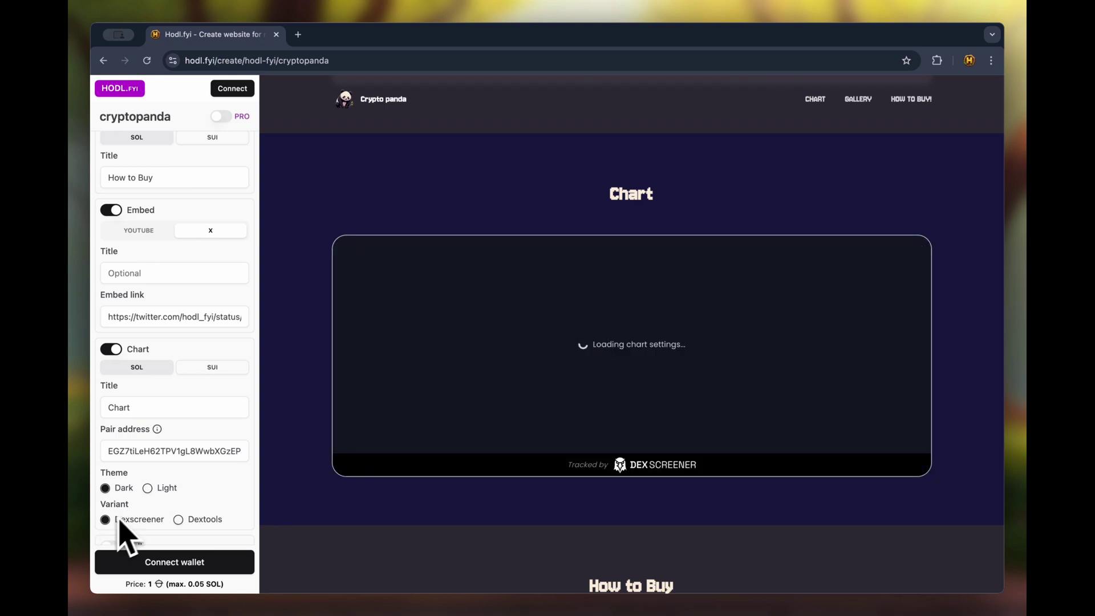
pyautogui.click(148, 489)
pyautogui.click(106, 489)
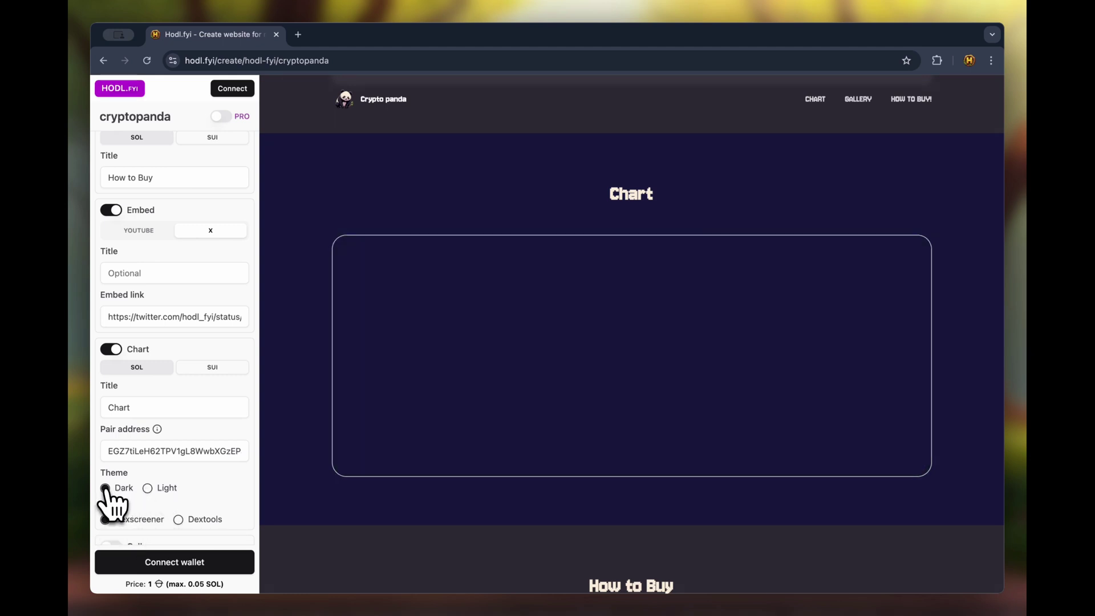
pyautogui.scroll(-1, 178, 500)
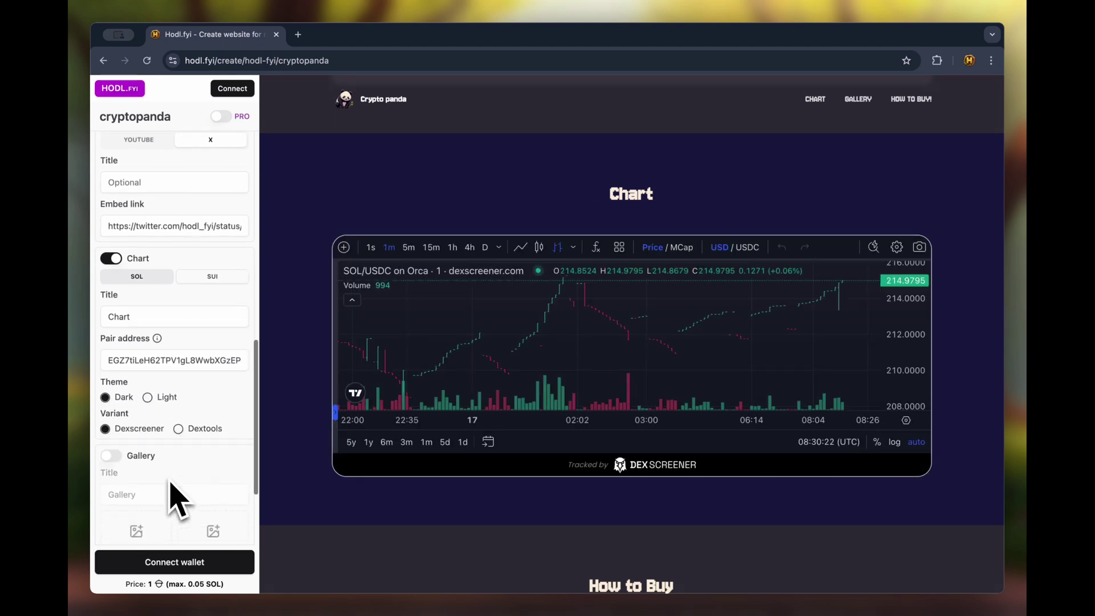
# Step: Turn on the Gallery and fill its four slots with the wizard, beach, neon and surfing panda images
pyautogui.click(111, 352)
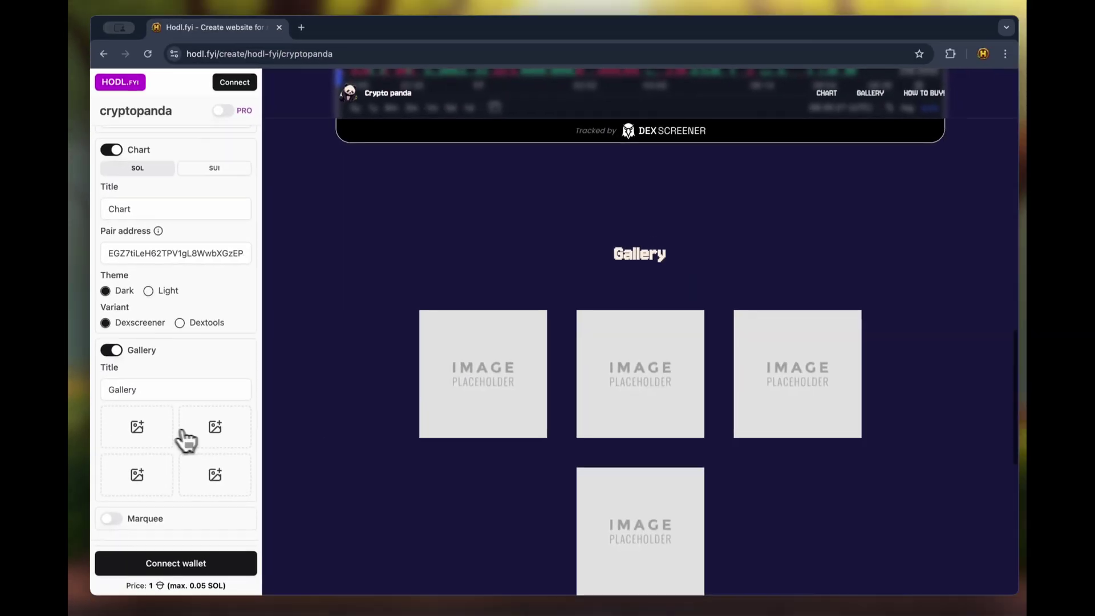
pyautogui.click(175, 382)
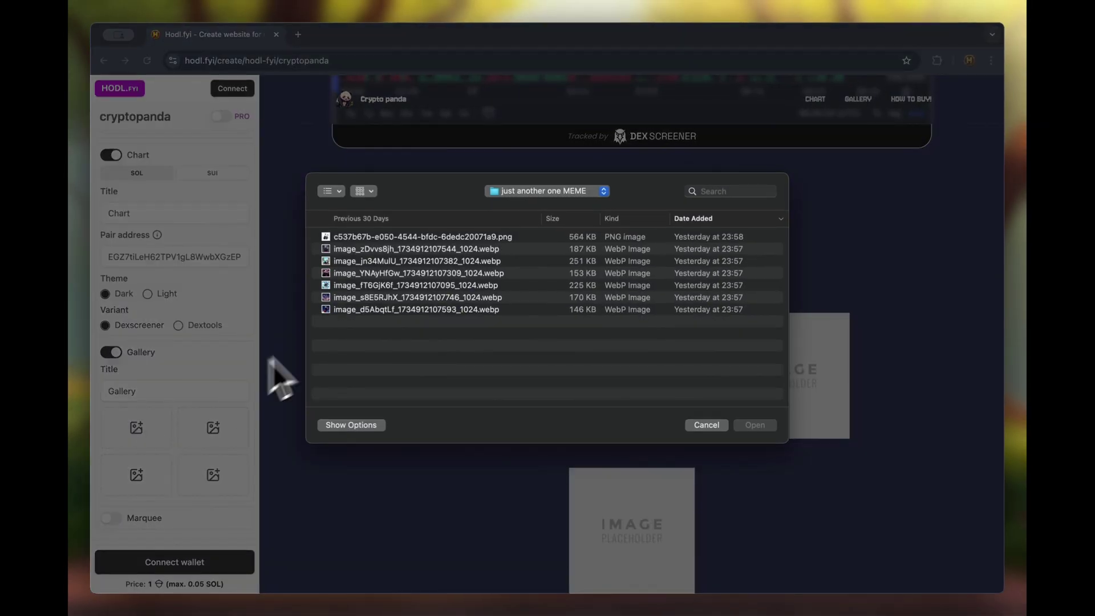
pyautogui.doubleClick(358, 253)
pyautogui.click(316, 385)
pyautogui.doubleClick(359, 262)
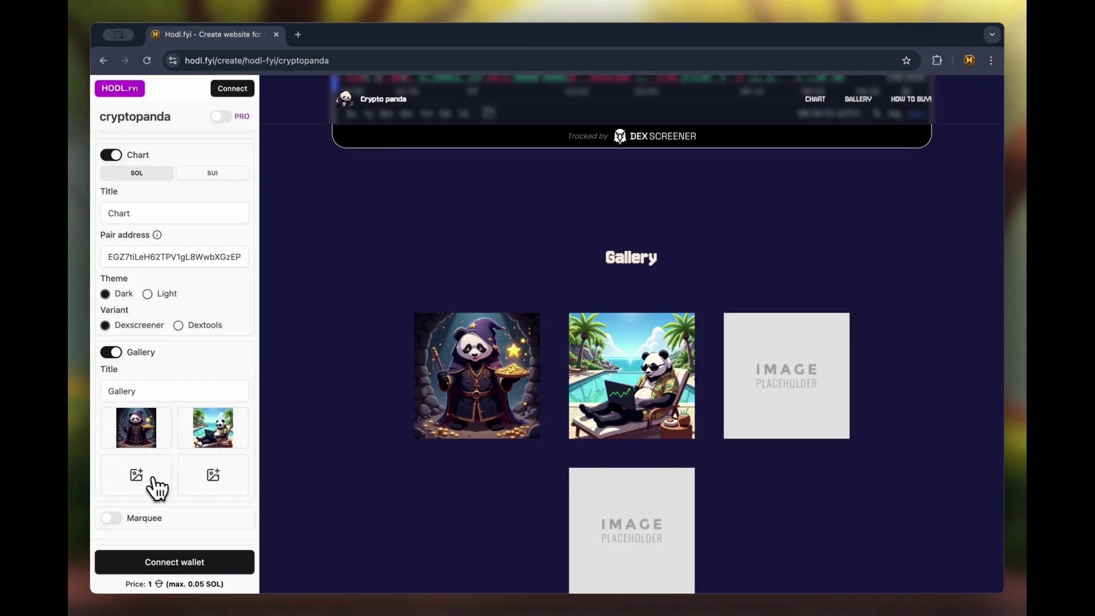
pyautogui.click(139, 479)
pyautogui.doubleClick(385, 274)
pyautogui.click(214, 475)
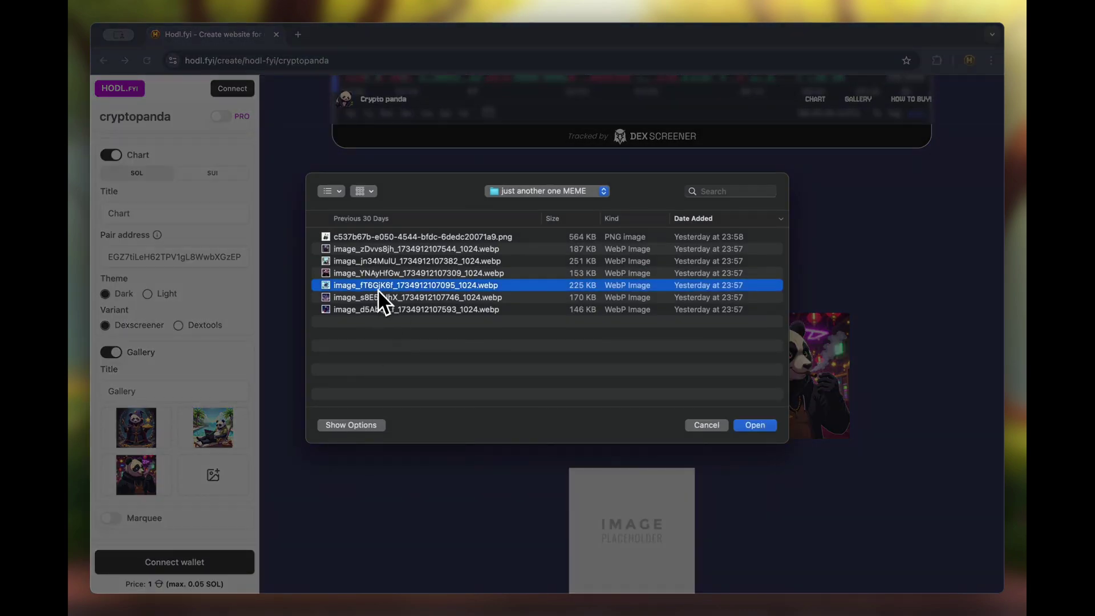
pyautogui.doubleClick(378, 285)
pyautogui.click(460, 311)
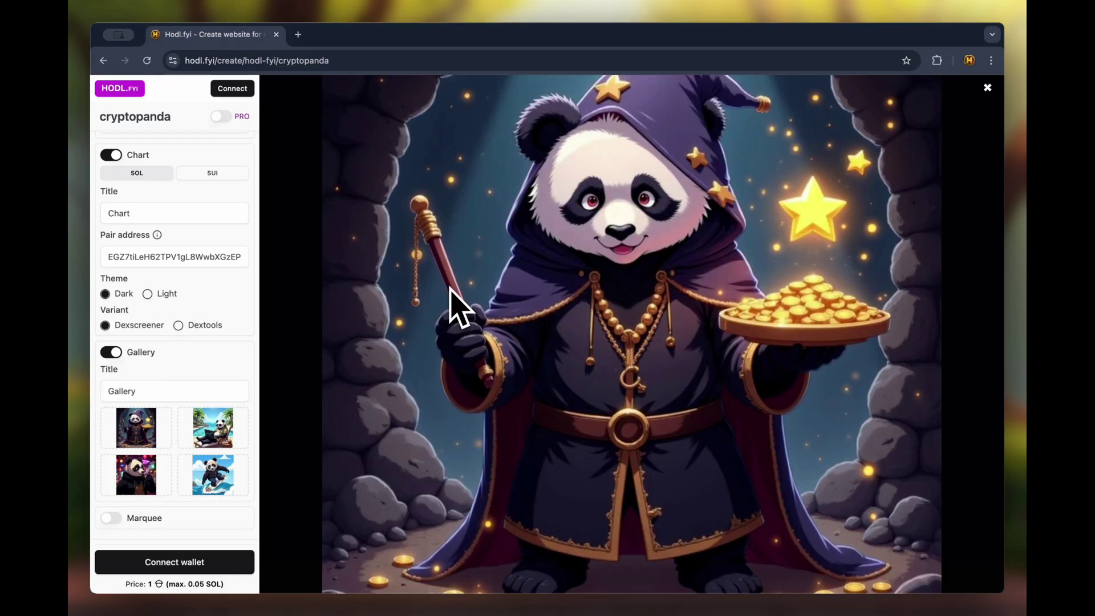
pyautogui.click(989, 91)
# Step: Add the scrolling 'BUY $panda' marquee banner and expand the widget options
pyautogui.scroll(-1, 232, 501)
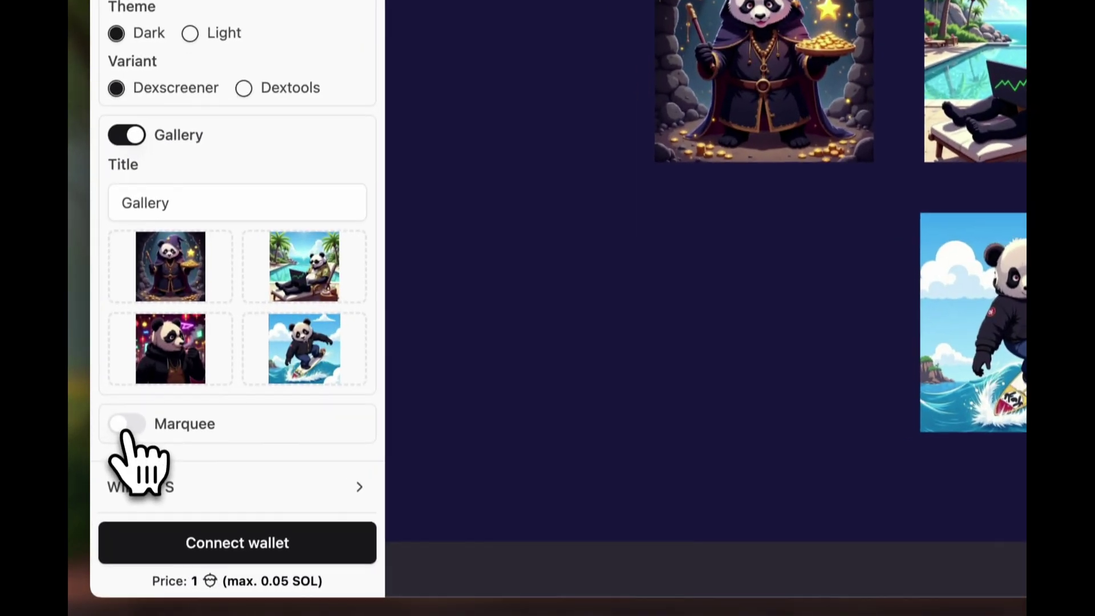
pyautogui.click(127, 424)
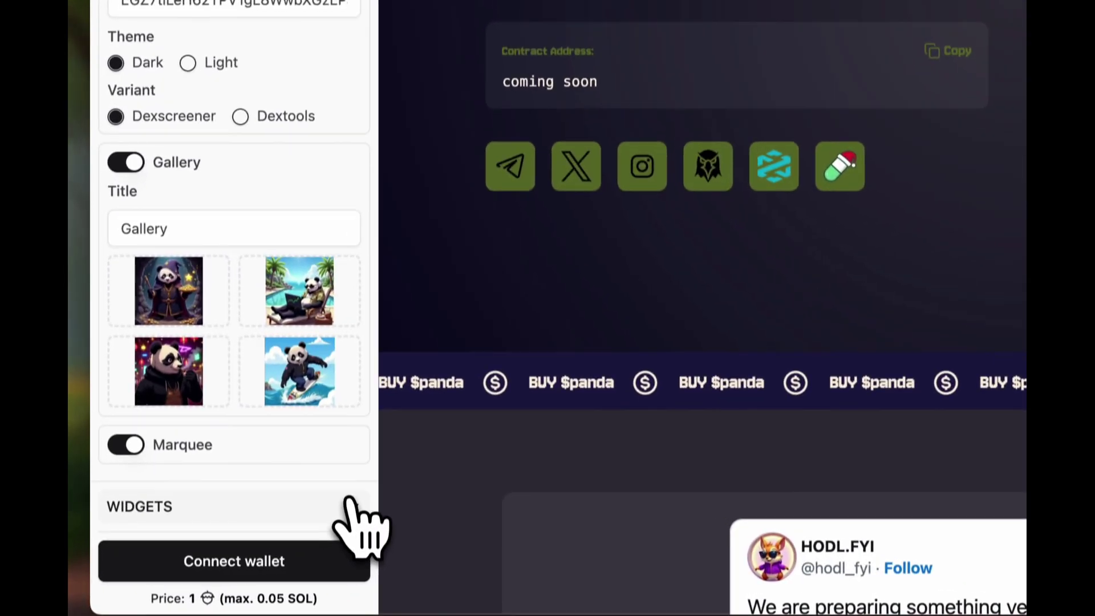
pyautogui.click(243, 531)
# Step: Turn on site animations and the pop-up $panda ticker, testing it with clicks on the hero
pyautogui.scroll(-3, 370, 495)
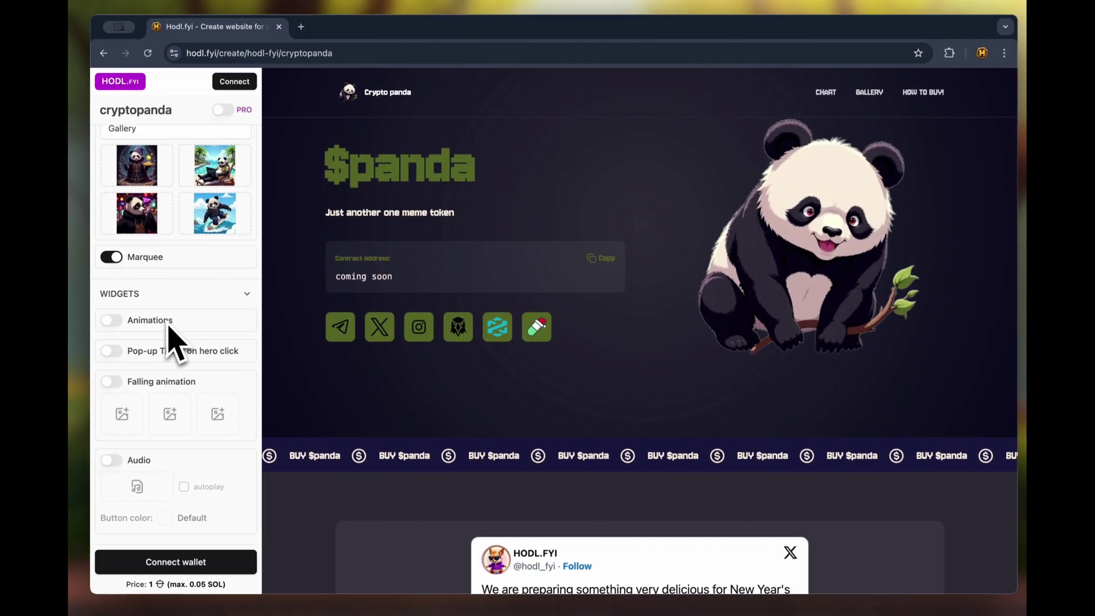
pyautogui.click(234, 127)
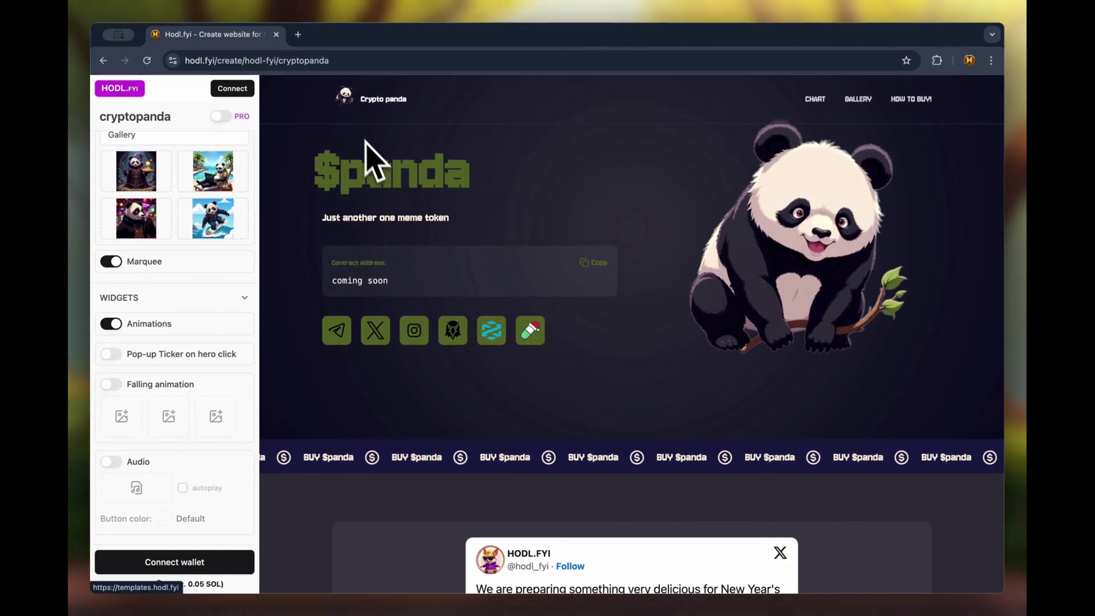
pyautogui.click(132, 359)
pyautogui.click(627, 201)
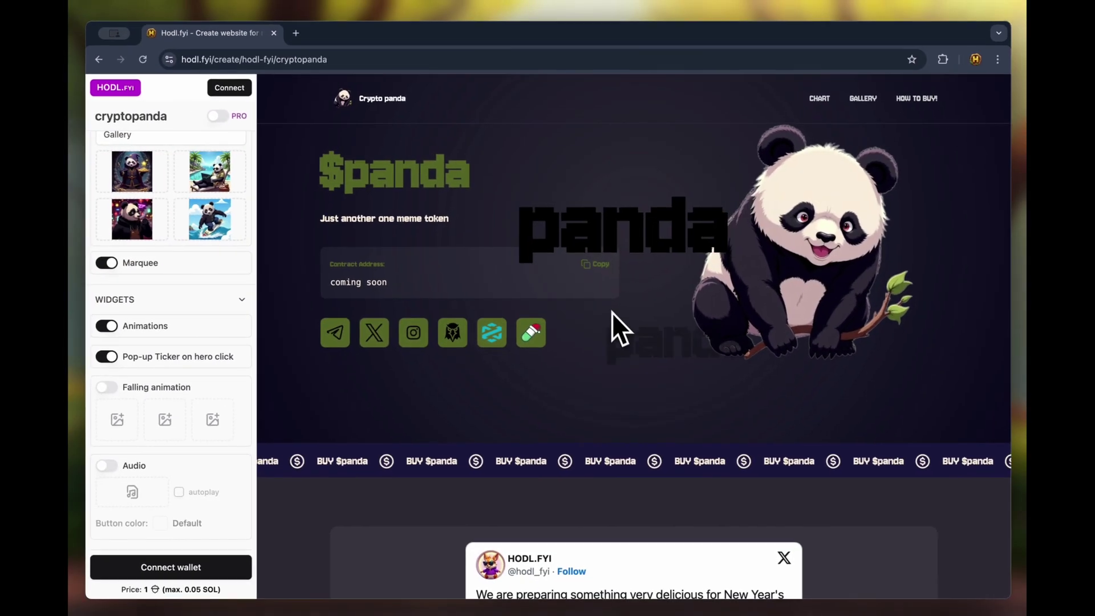
pyautogui.click(674, 463)
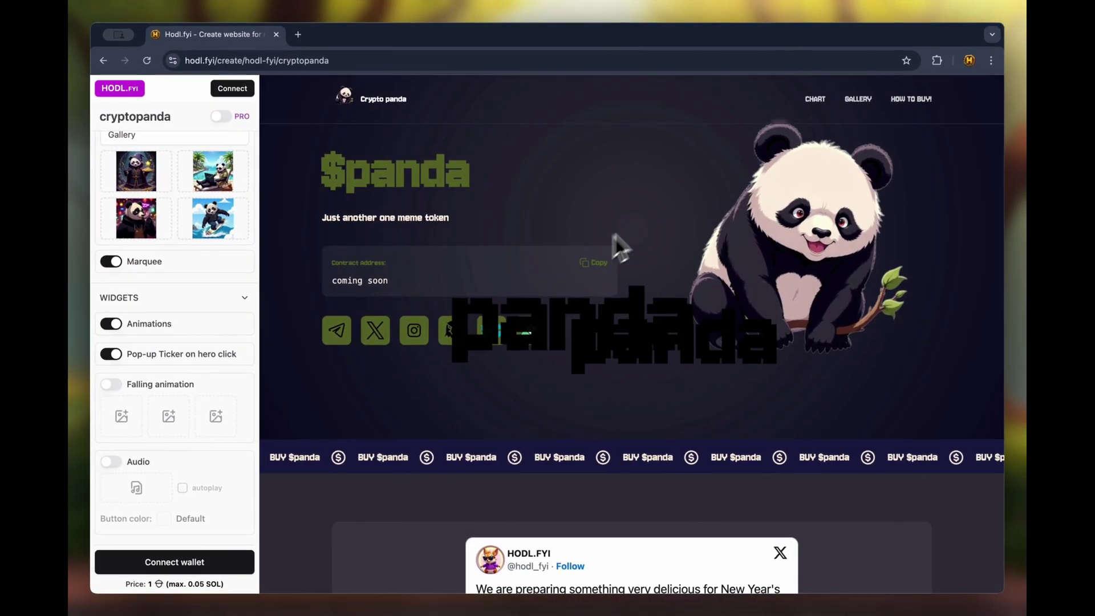
pyautogui.click(479, 187)
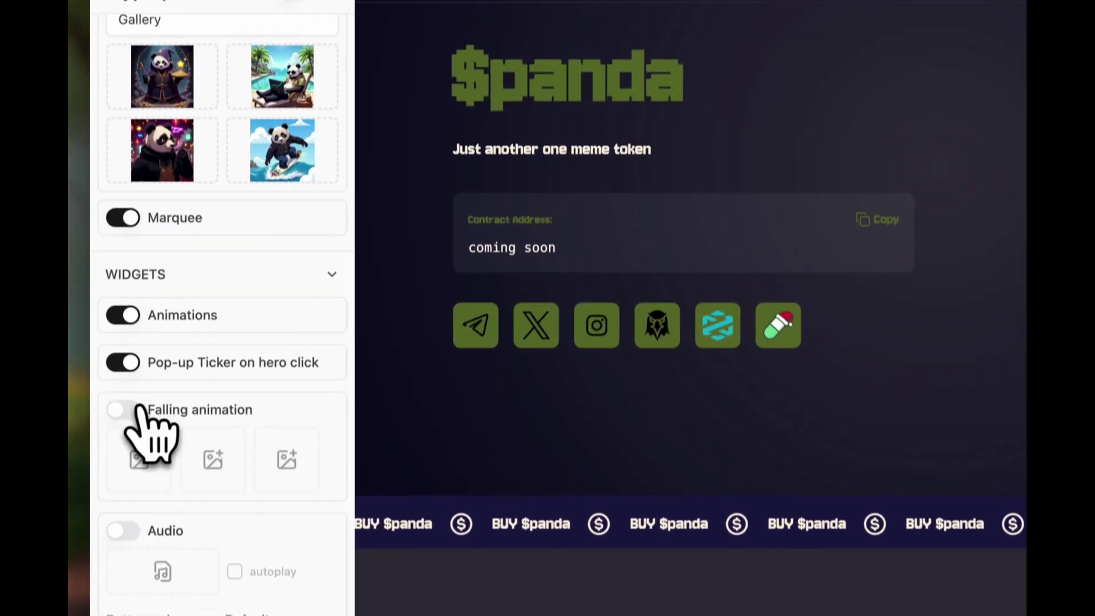
# Step: Enable the falling animation with a panda image and switch on site audio
pyautogui.click(112, 385)
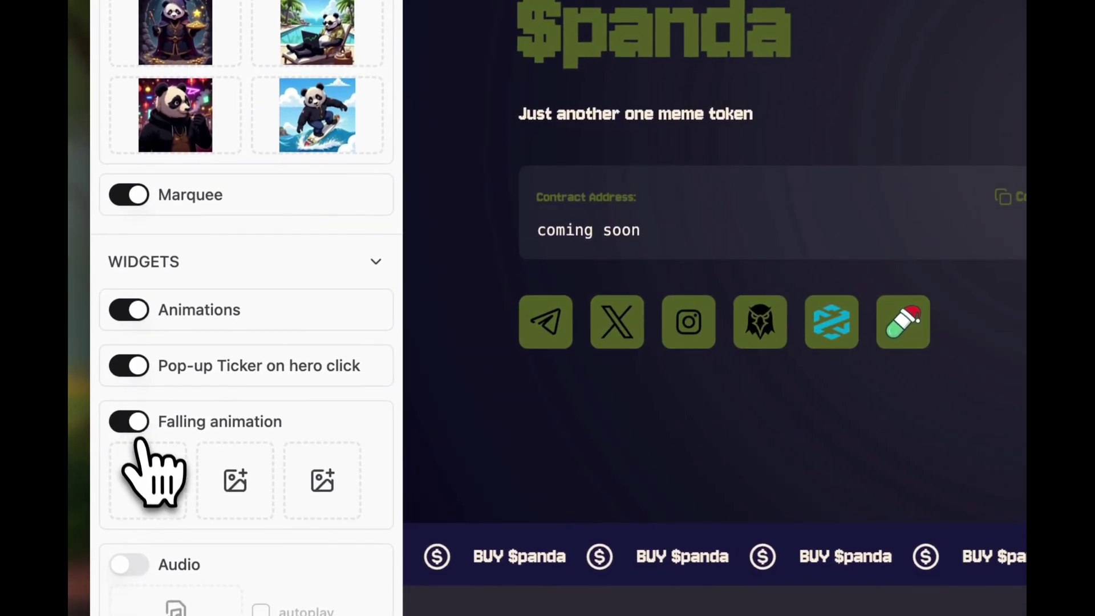
pyautogui.click(149, 482)
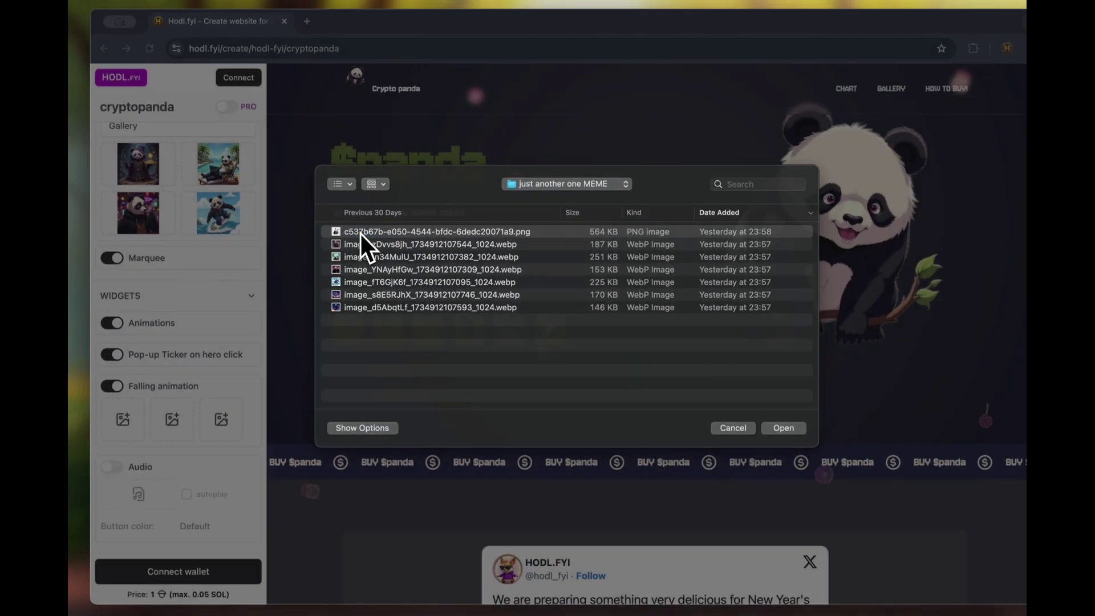
pyautogui.doubleClick(362, 234)
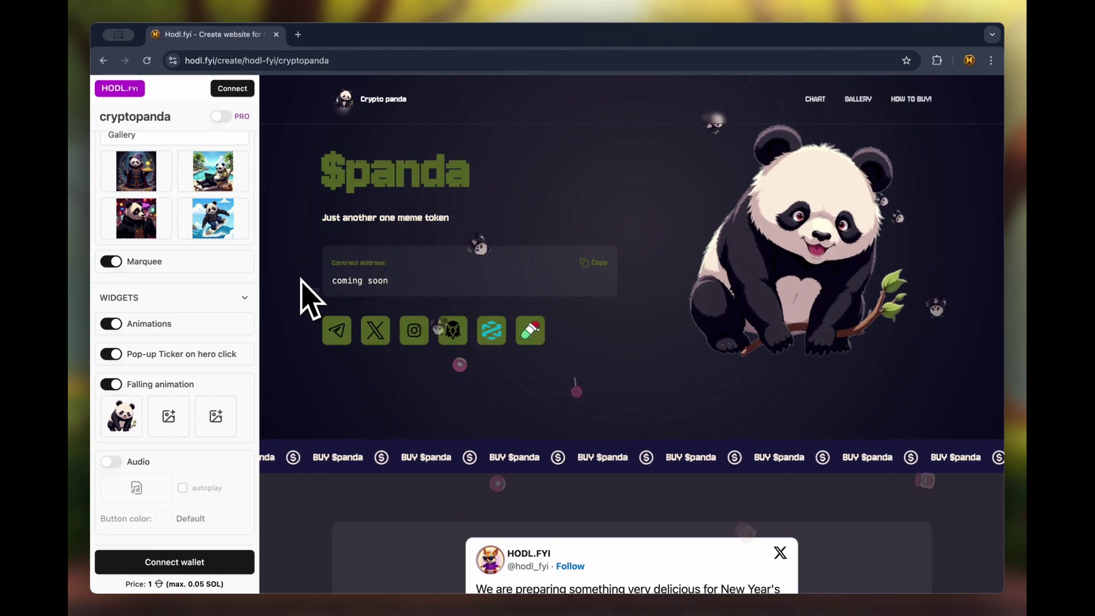
pyautogui.scroll(-2, 311, 297)
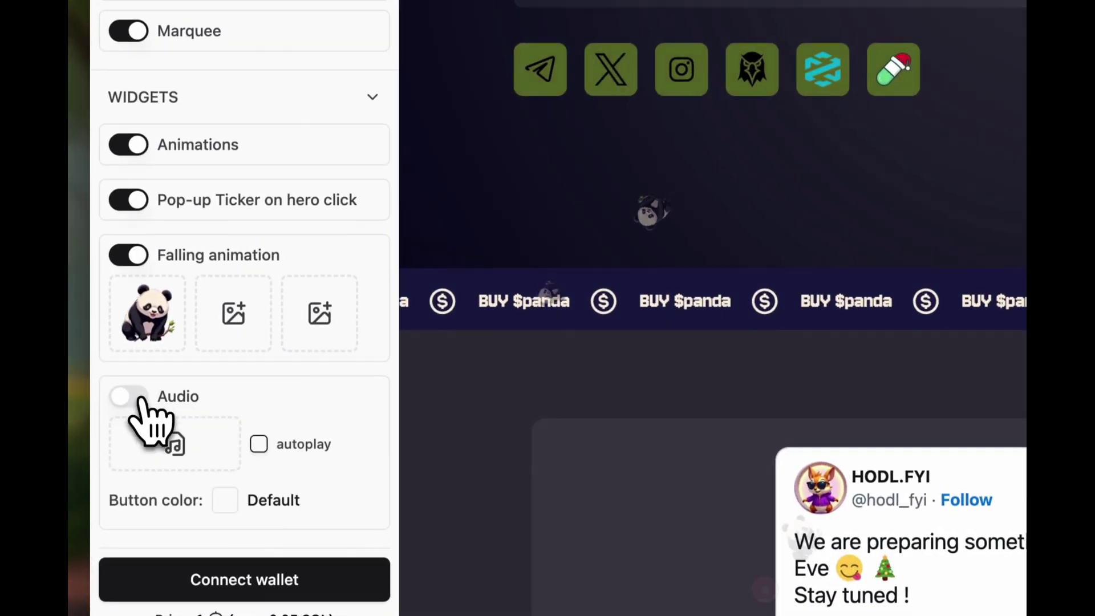
pyautogui.click(114, 462)
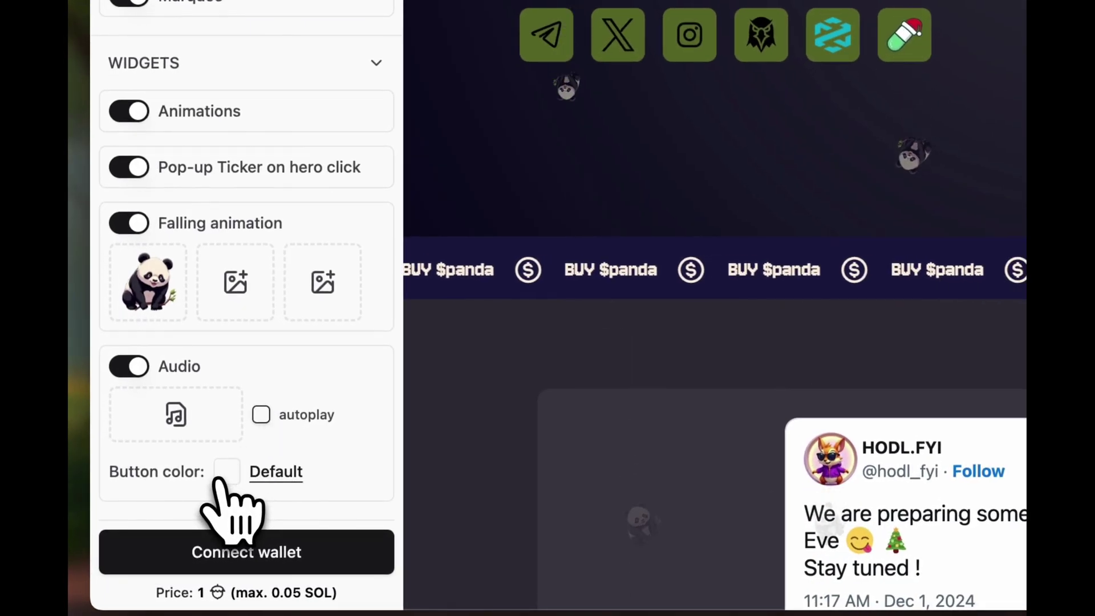
# Step: Set the button colour to pale pink #e6c7c7 and begin connecting a Solana wallet
pyautogui.click(221, 477)
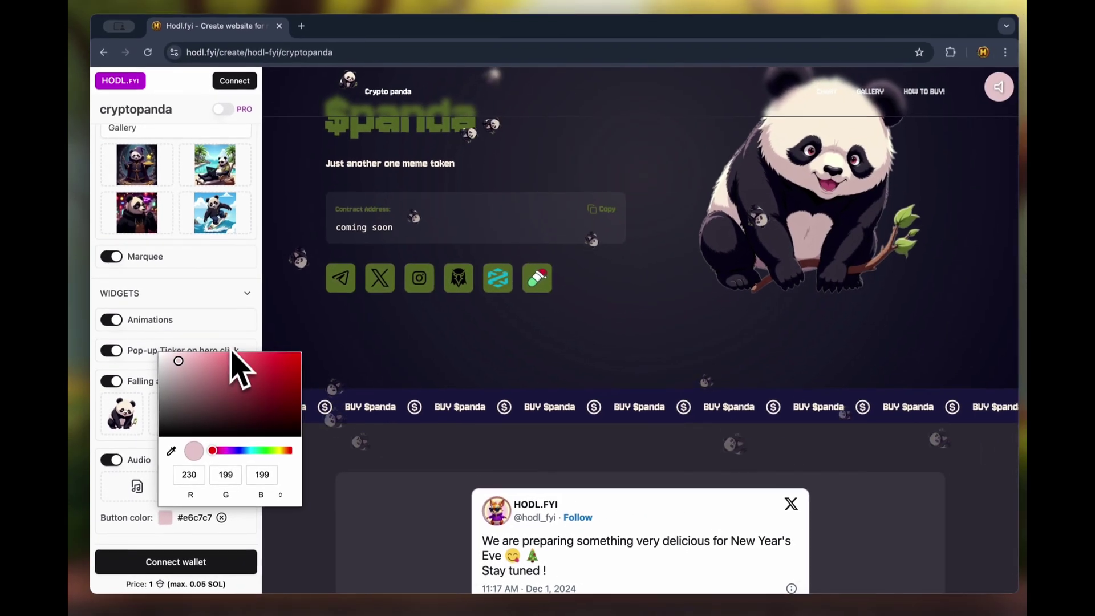
pyautogui.click(186, 521)
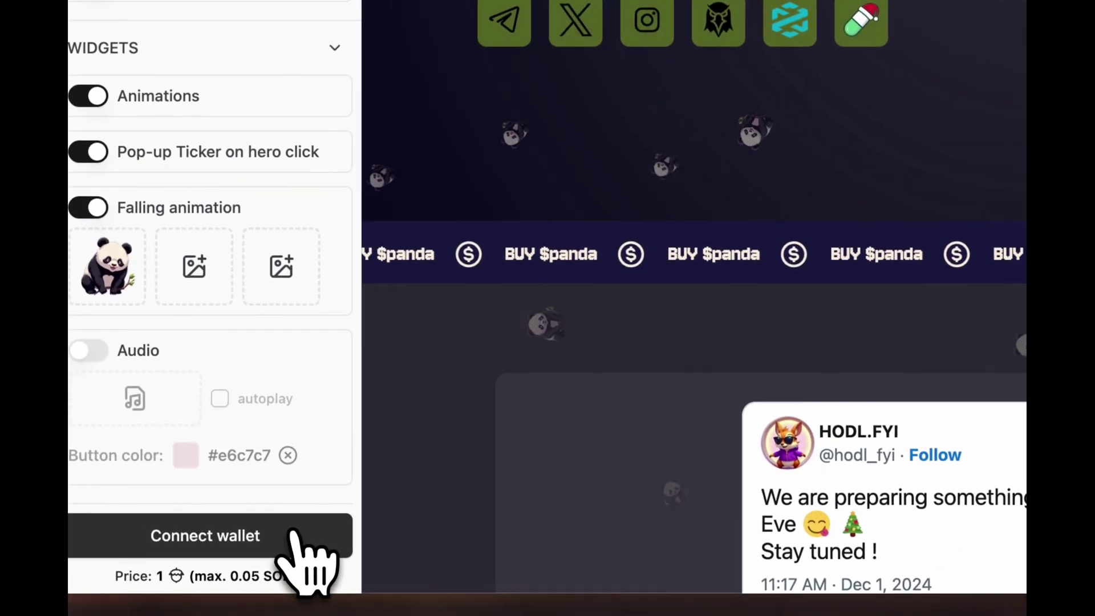
pyautogui.click(292, 536)
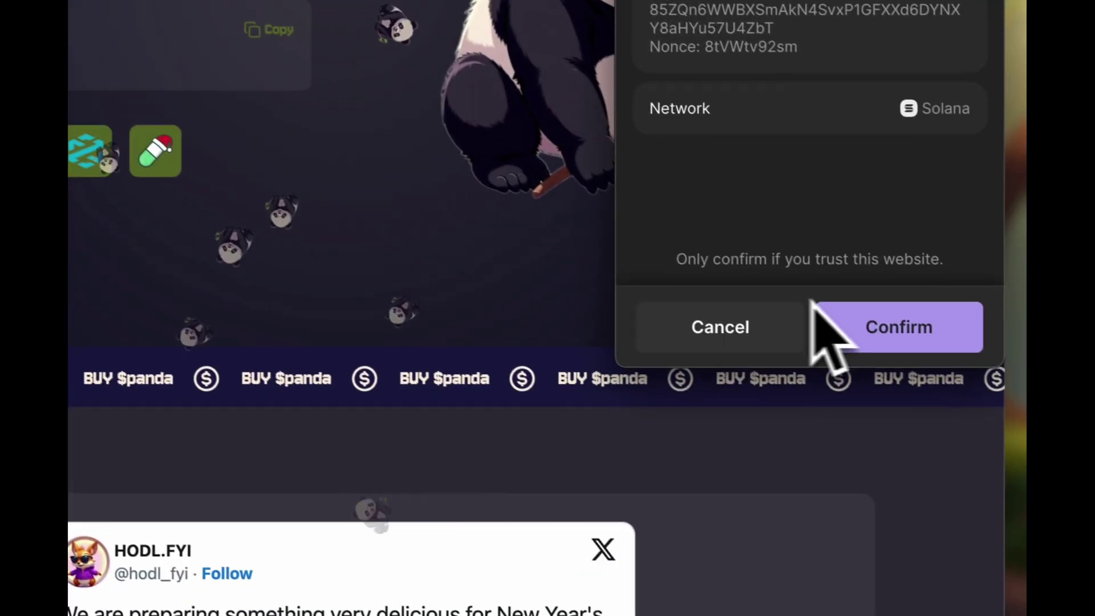
# Step: Confirm the wallet sign-in, publish the cryptopanda site, and return to the homepage
pyautogui.click(887, 325)
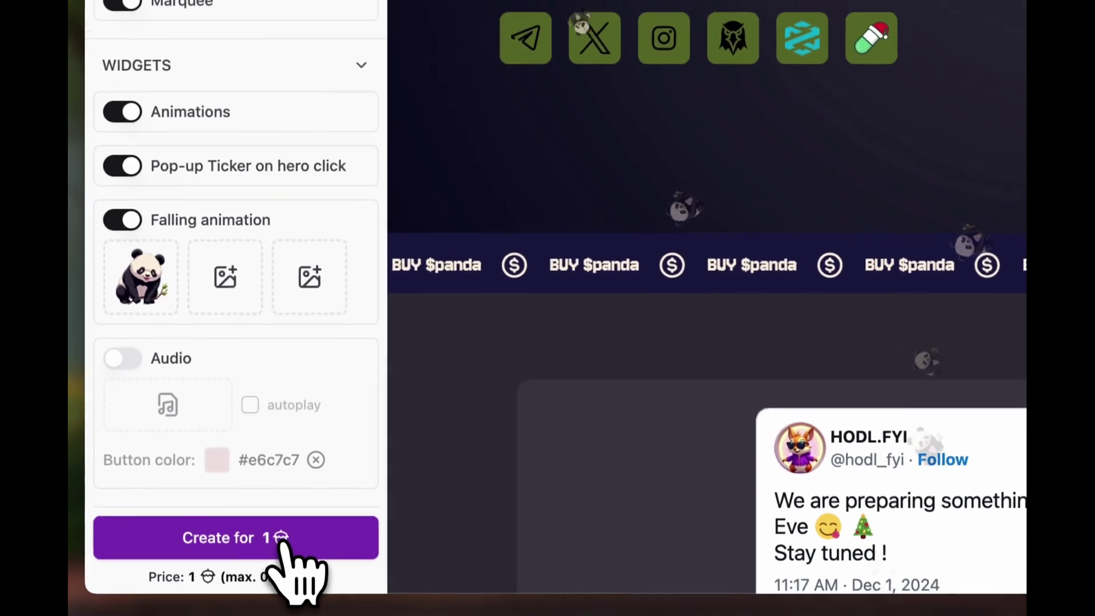
pyautogui.click(283, 542)
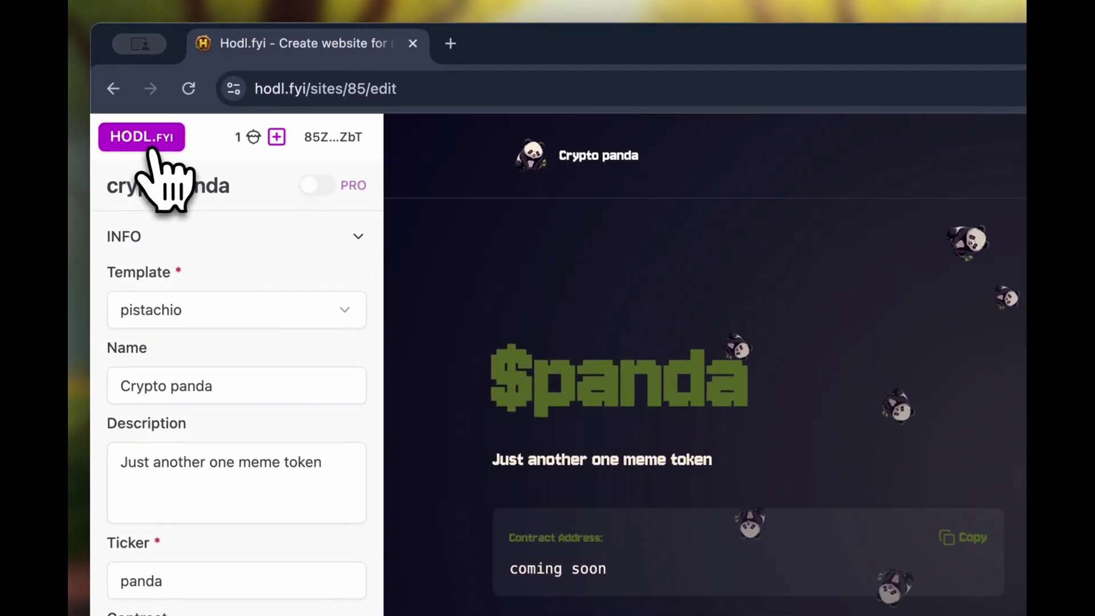
pyautogui.click(130, 89)
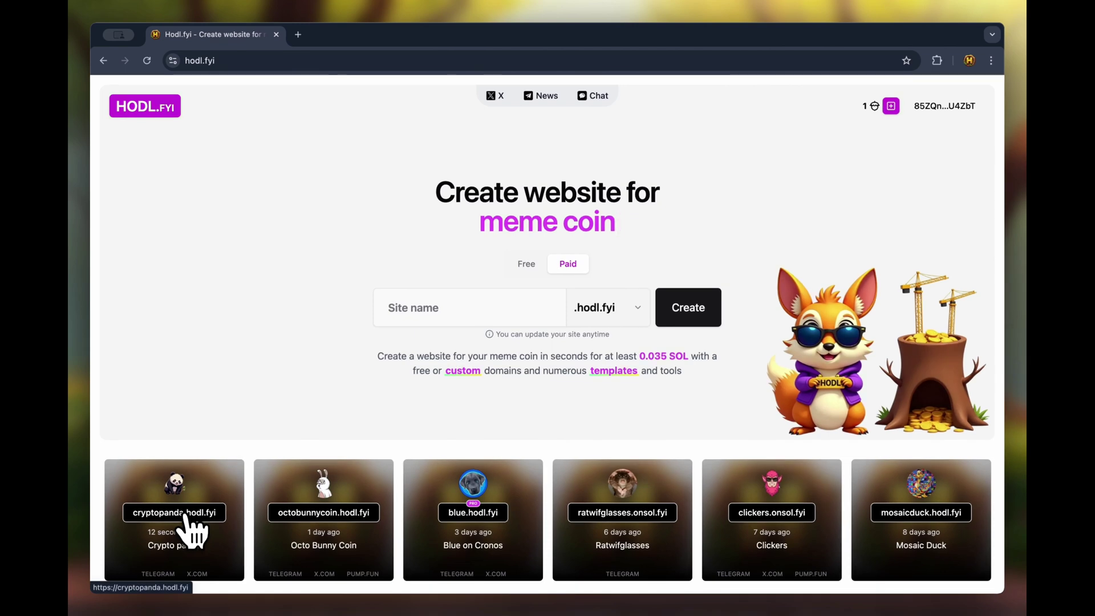
# Step: Open cryptopanda.hodl.fyi live, scroll through its chart, gallery and How to Buy, then close it
pyautogui.click(186, 515)
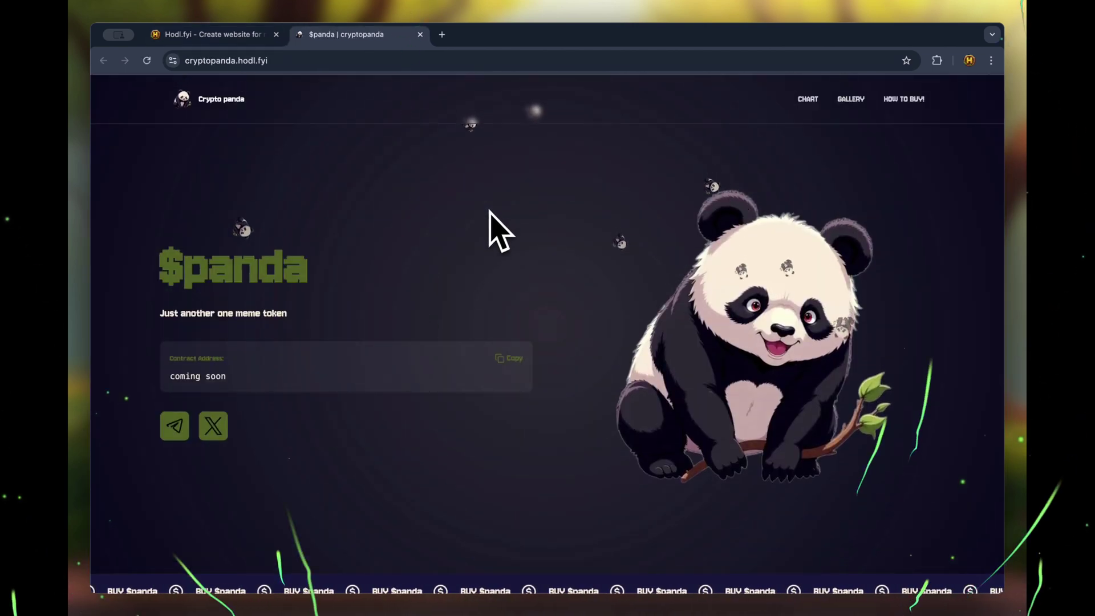
pyautogui.scroll(-15, 490, 212)
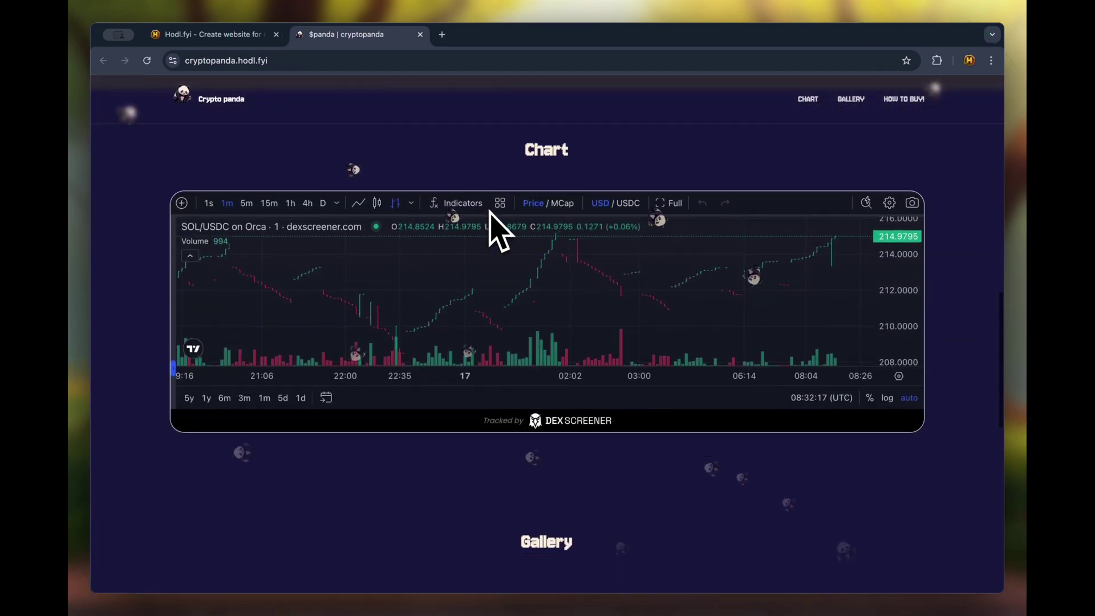
pyautogui.scroll(-10, 501, 420)
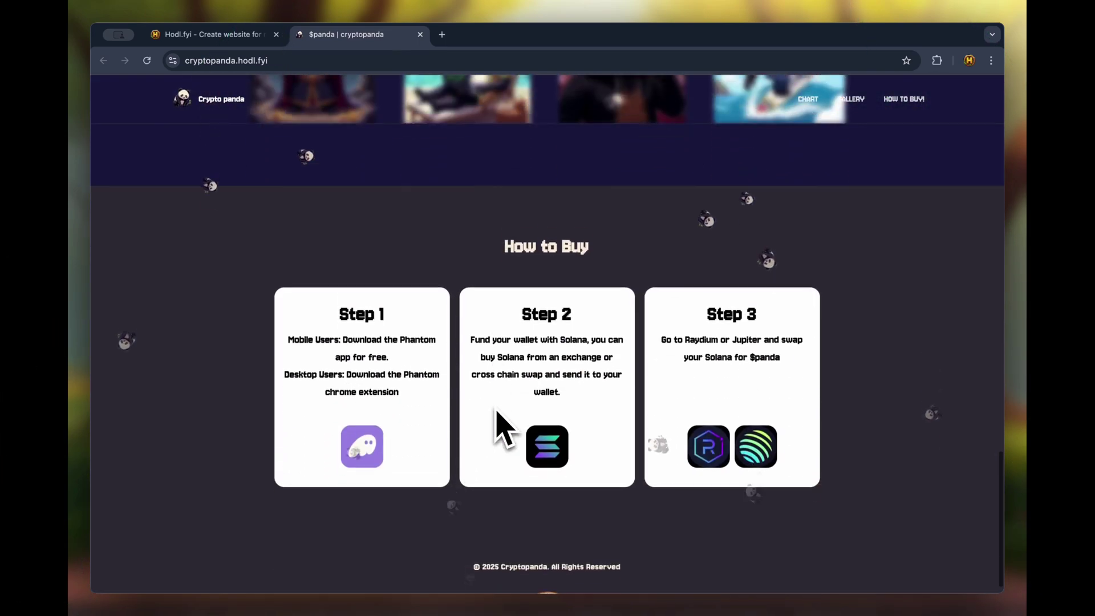
pyautogui.scroll(20, 505, 428)
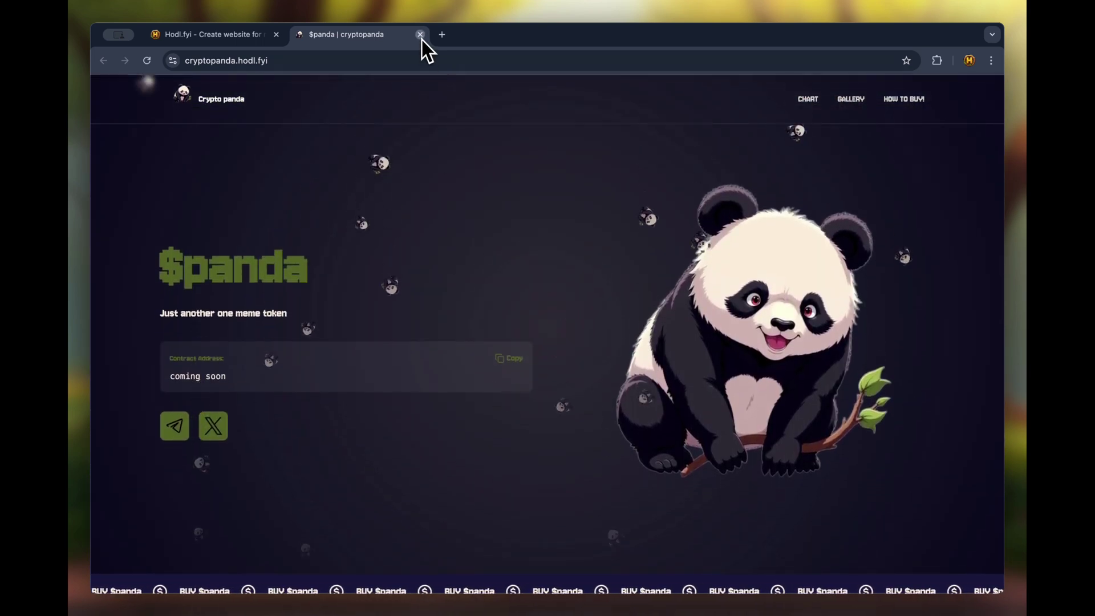
pyautogui.click(420, 35)
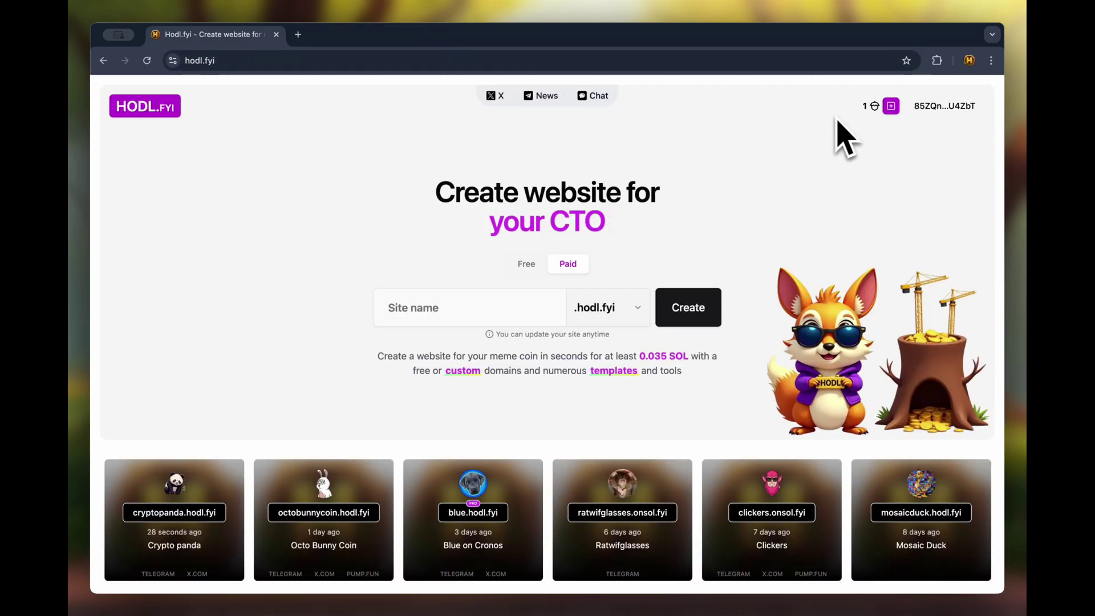
# Step: Check cryptopanda's 24-hour stats in the profile (1 page view, 1 visitor), open its editor, then go home
pyautogui.click(935, 107)
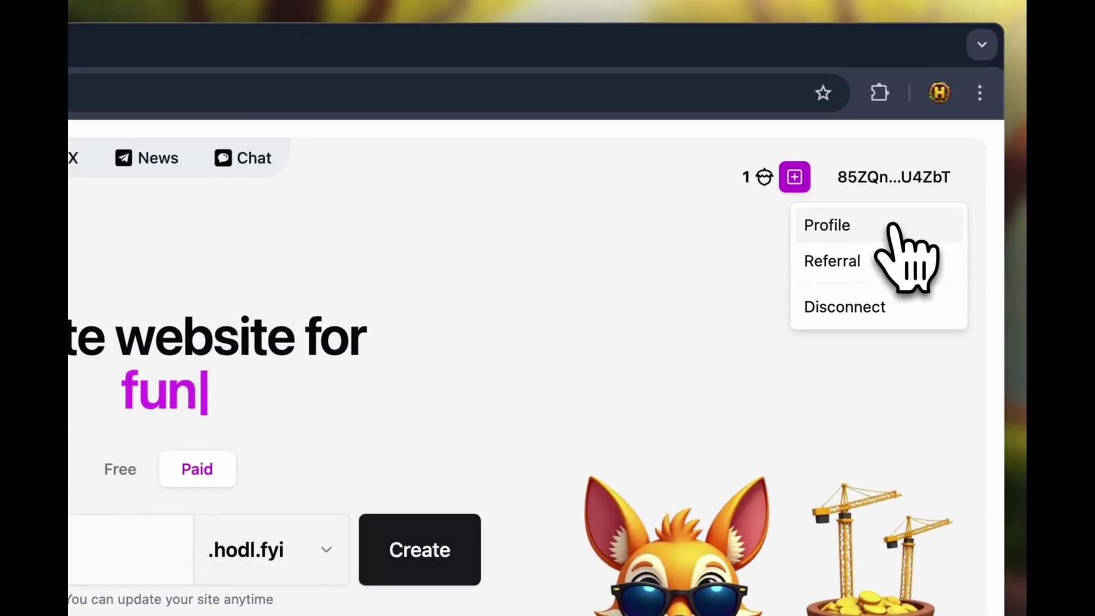
pyautogui.click(893, 227)
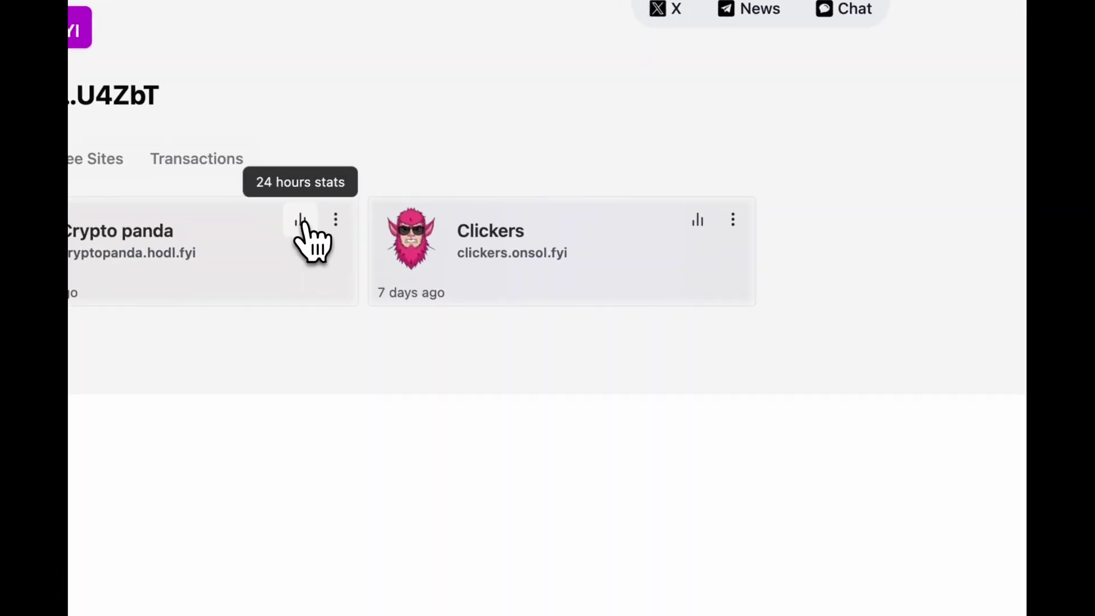
pyautogui.click(296, 211)
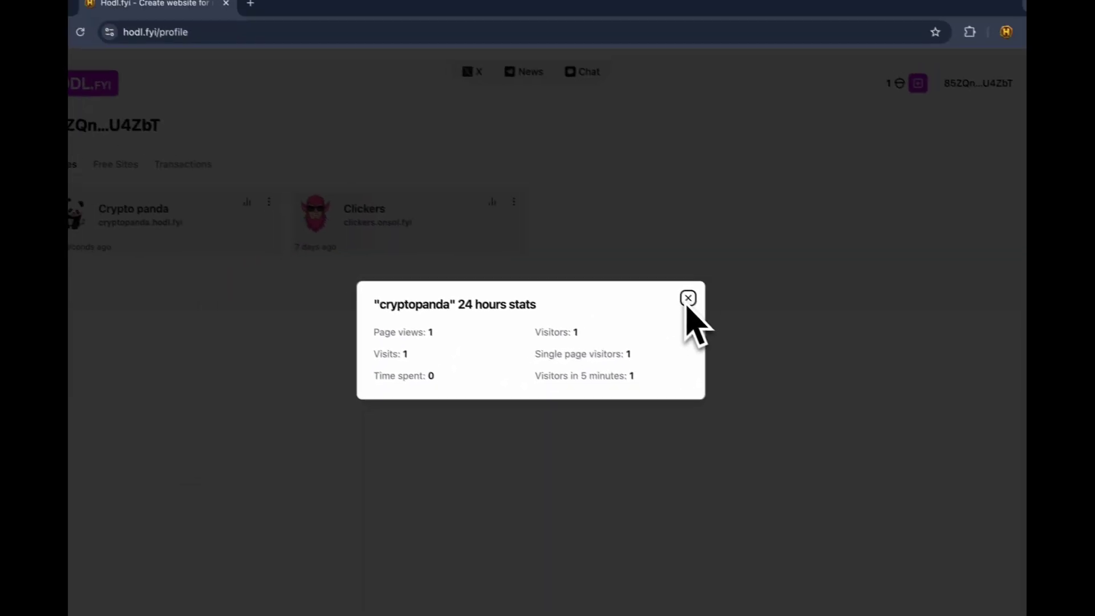
pyautogui.click(687, 298)
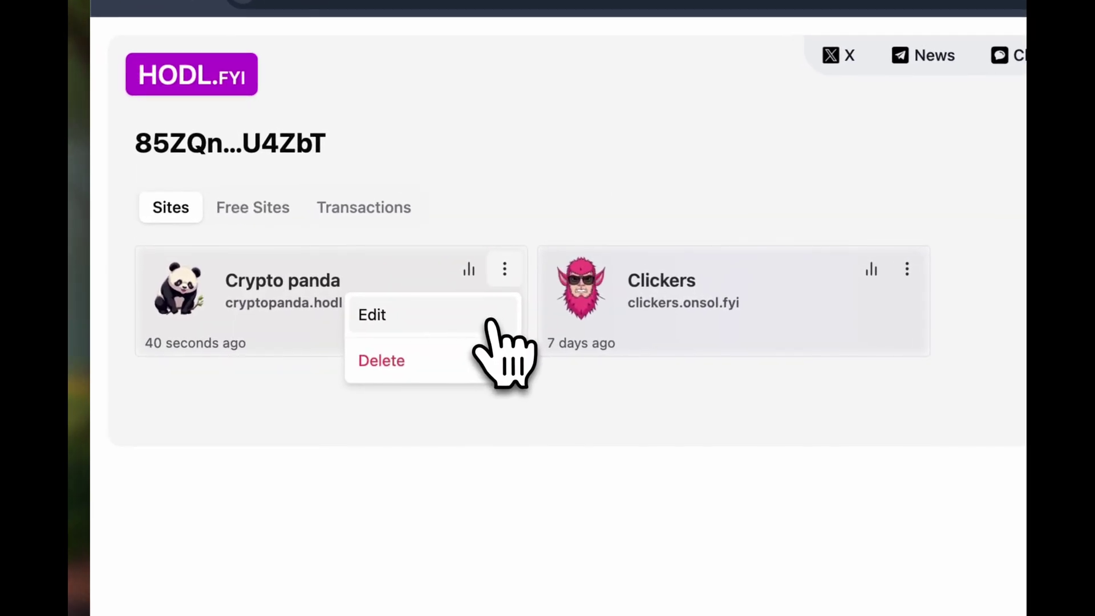
pyautogui.click(488, 321)
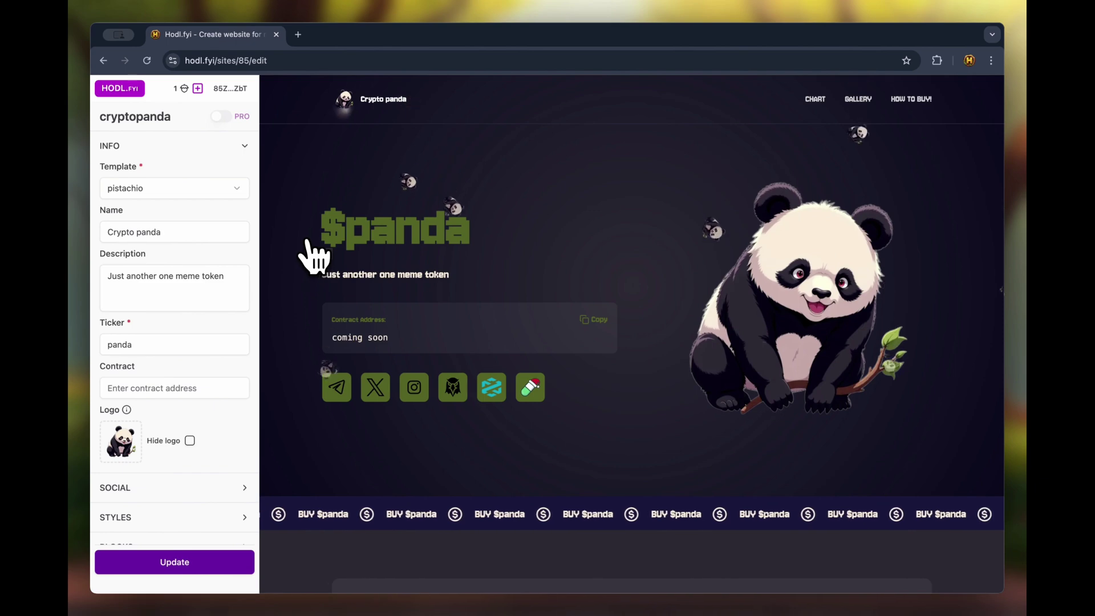
pyautogui.click(133, 95)
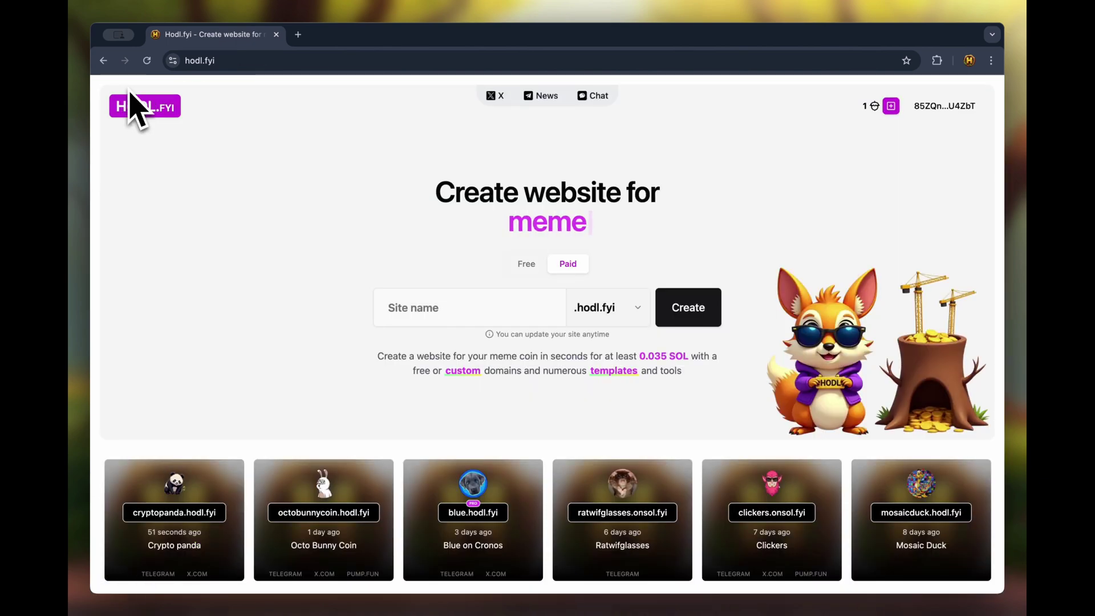